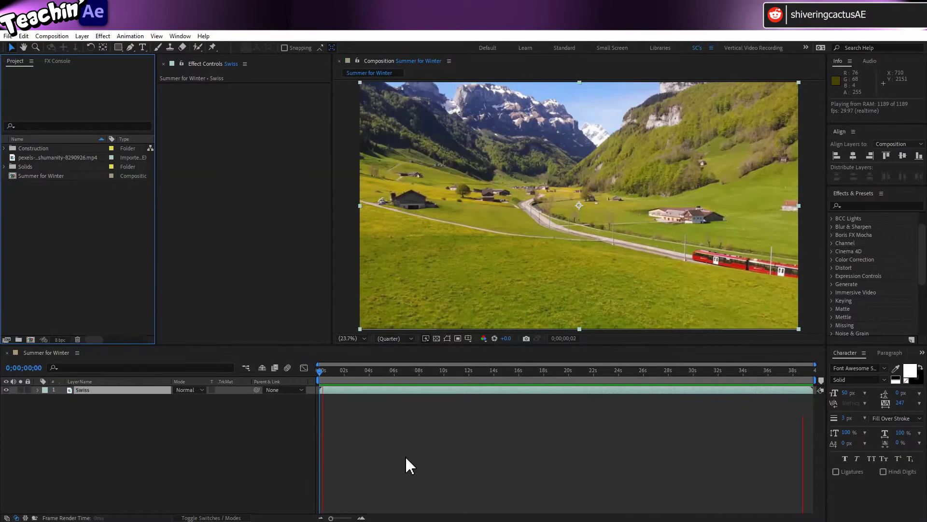
- Preview the train footage, stop playback and keep the playhead at the start of the composition
left_click(406, 458)
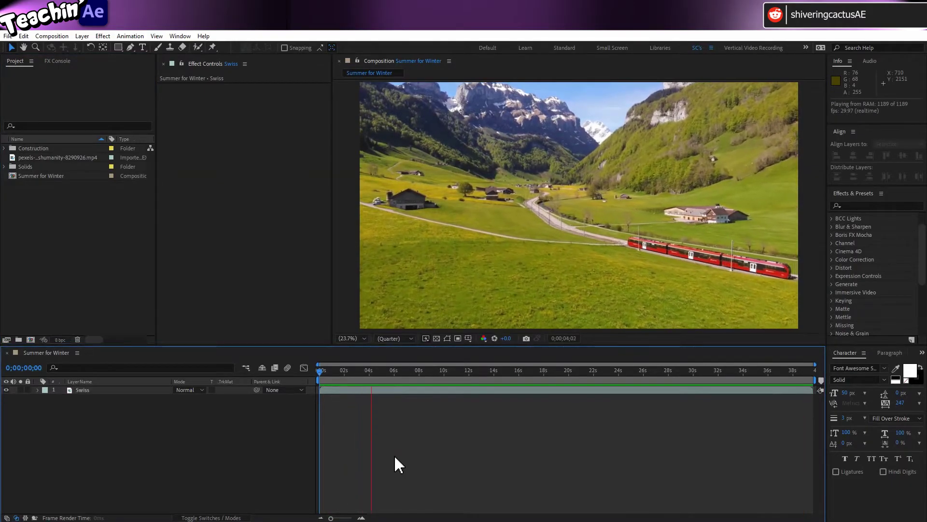
key("space")
left_click_drag(379, 372, 309, 366)
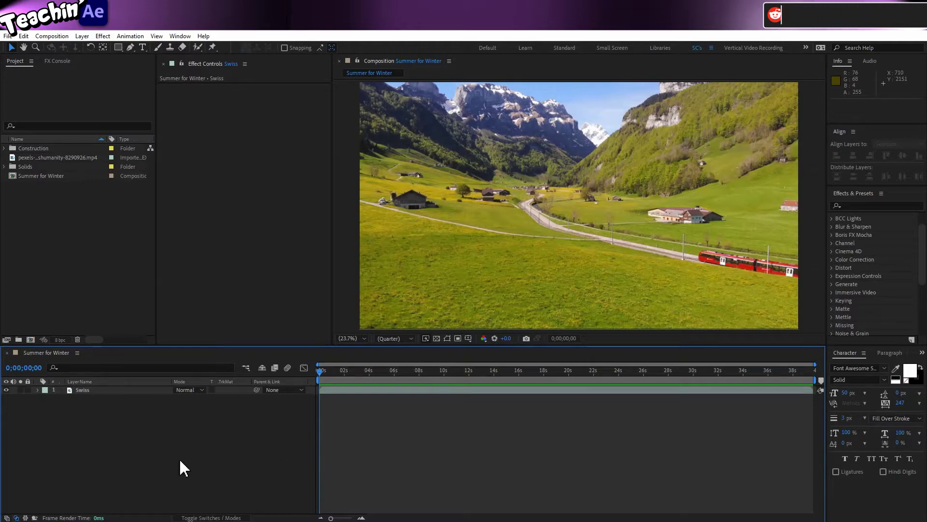
- Rename the Swiss footage layer as "keying layer"
left_click(92, 390)
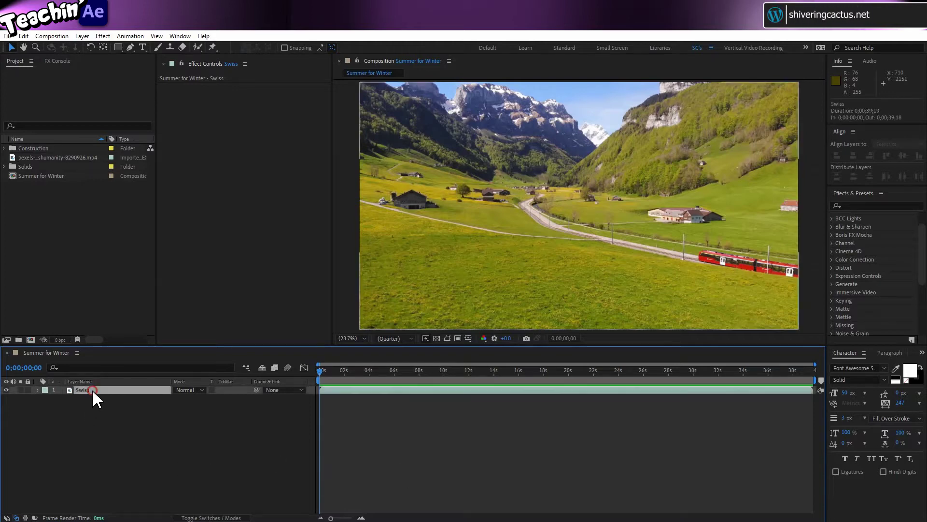
key("Return")
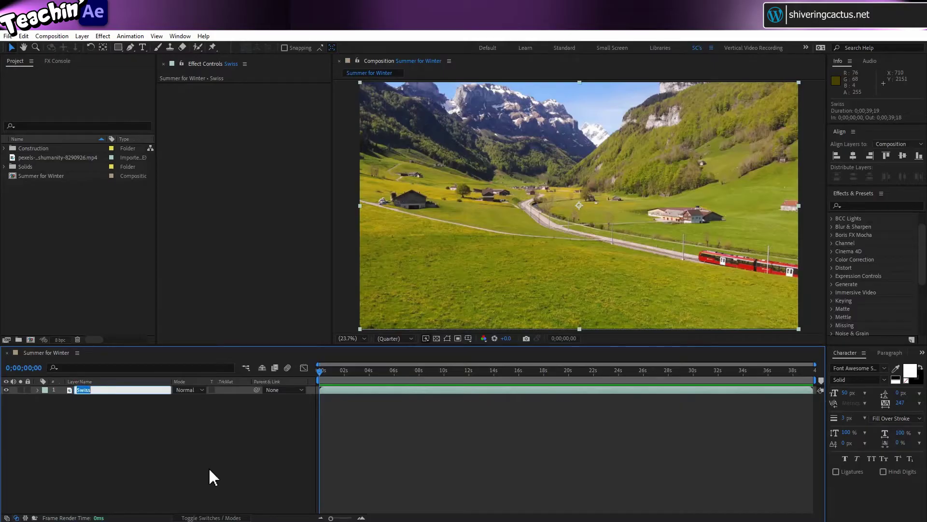
type("keying layer")
key("Return")
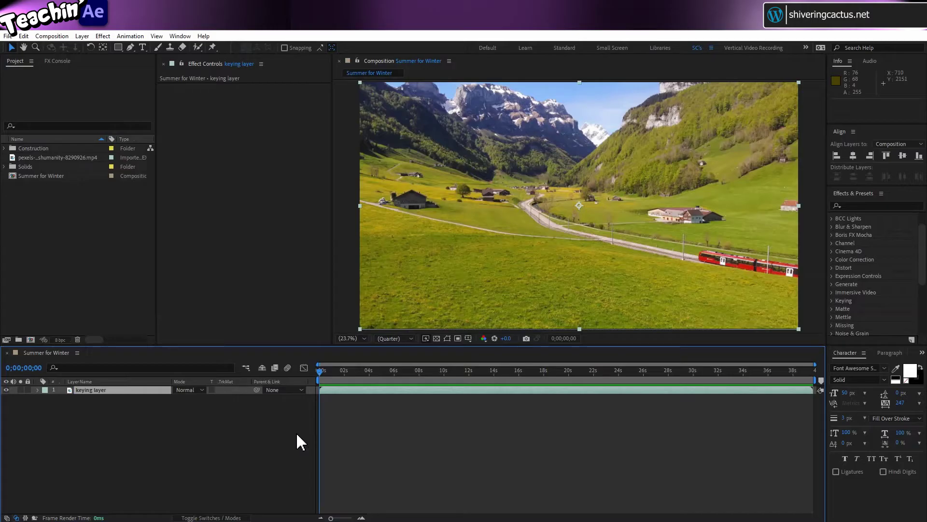
- Find the preset combining Keylight, Key Cleaner and Advanced Spill Suppressor and apply it to the keying layer
left_click(858, 205)
type("key")
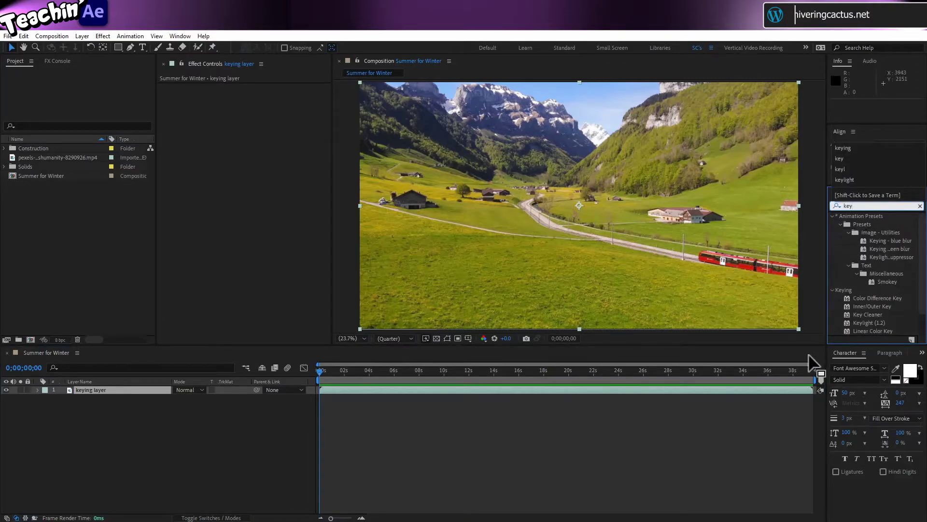
left_click(899, 259)
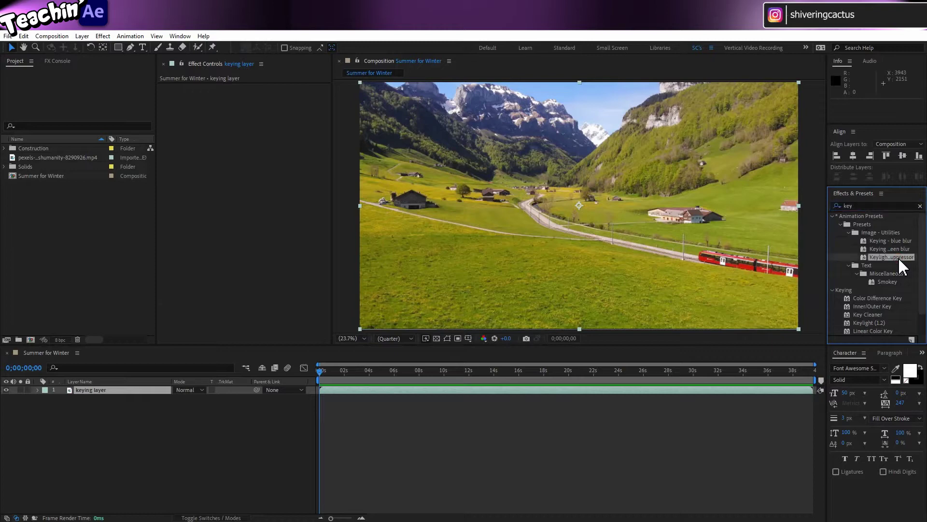
double_click(899, 259)
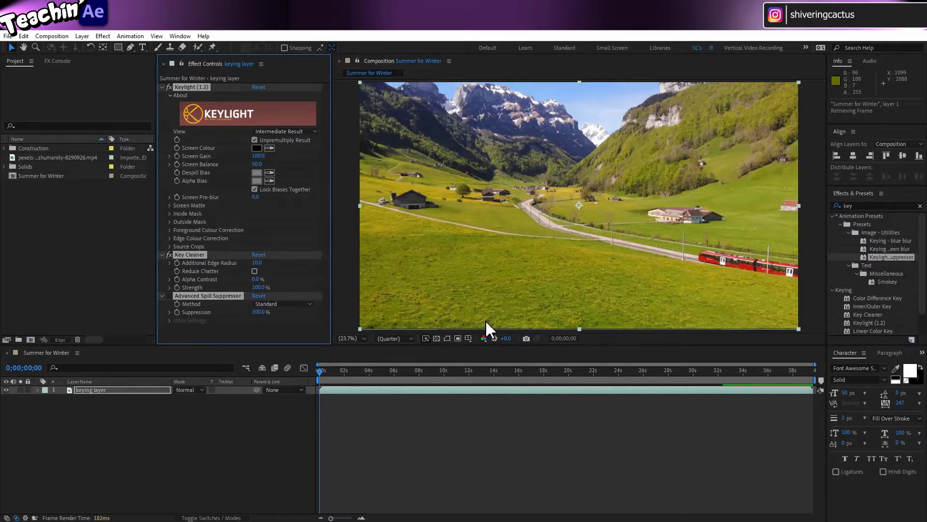
- Sample the green grass in the foreground meadow as Keylight's Screen Colour and enable the Advanced Spill Suppressor
scroll(850, 290, "down", 1)
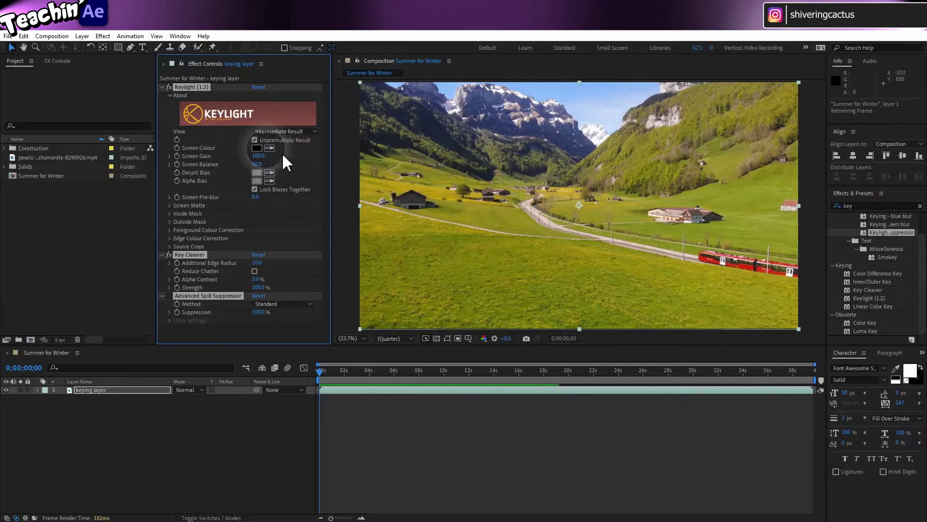
left_click(269, 148)
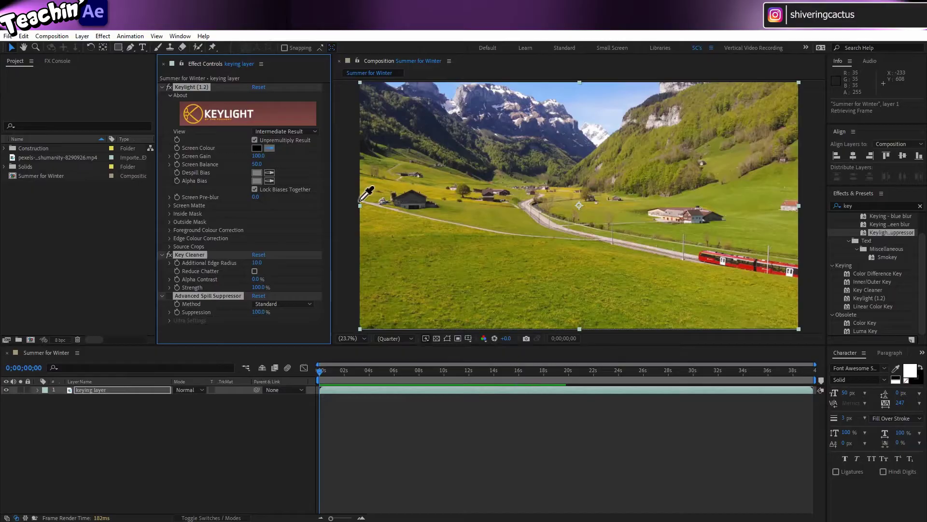
left_click(553, 286)
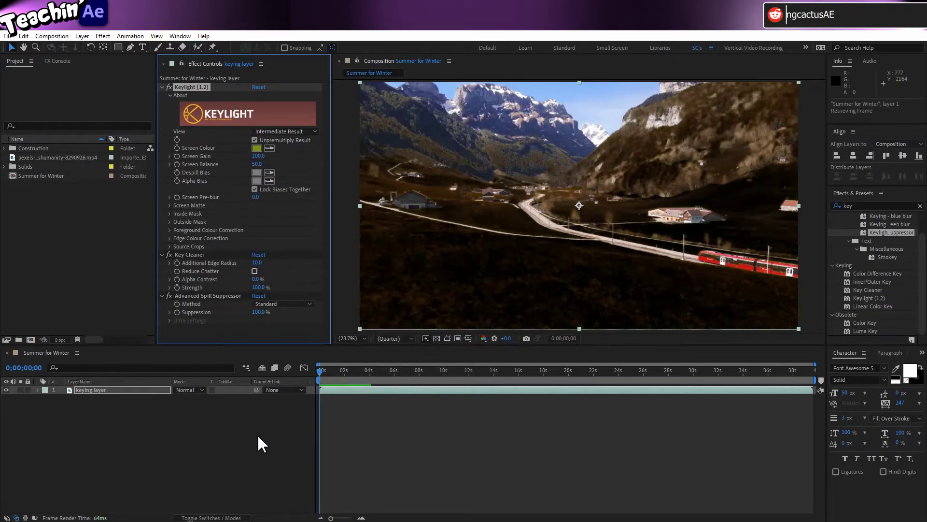
- Duplicate the keying layer and rename the copy "snow"
left_click(107, 391)
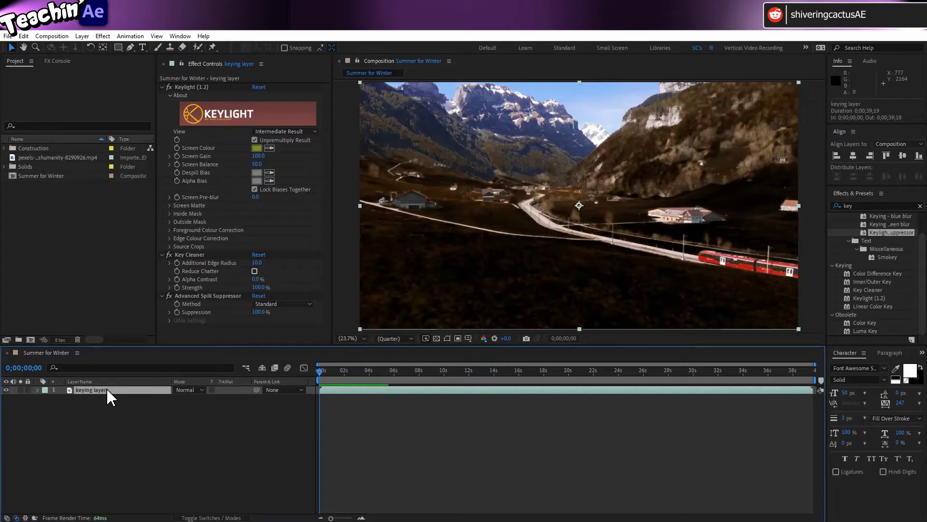
key("ctrl+d")
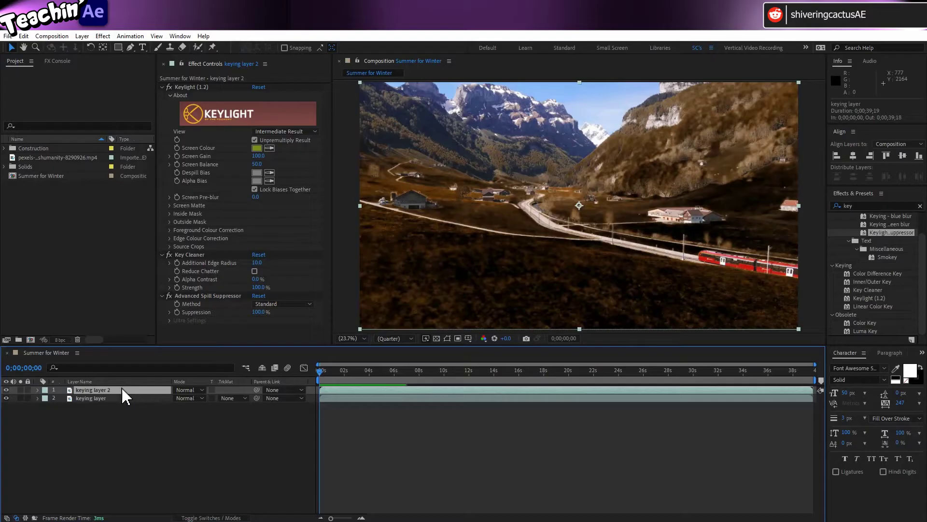
key("Return")
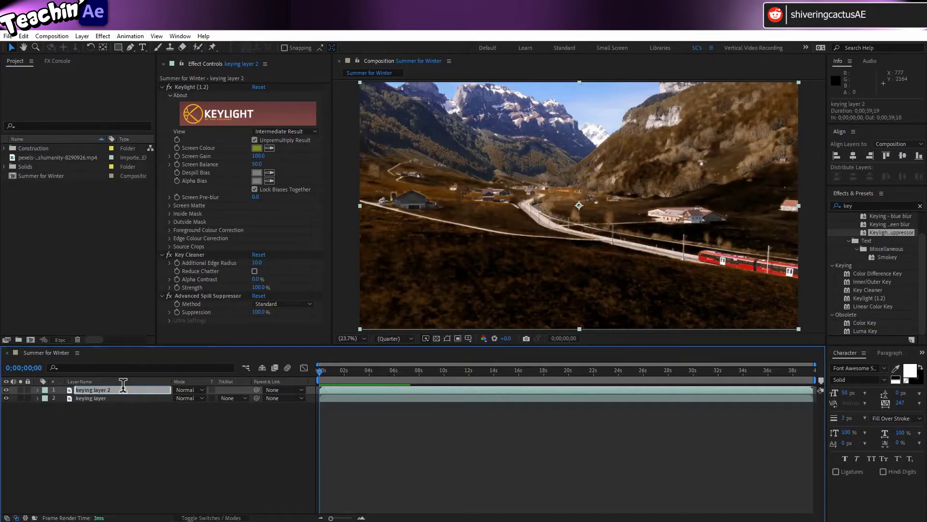
type("snow")
key("Return")
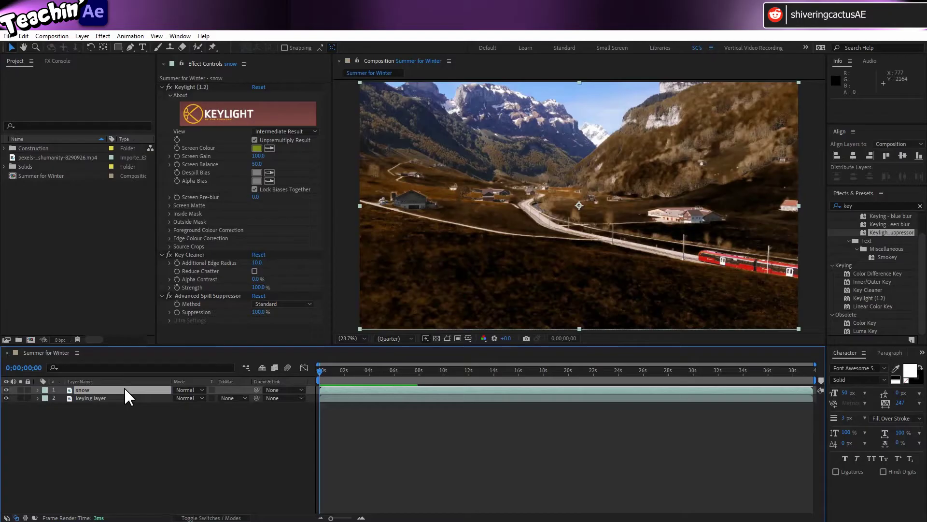
- Remove the Keylight, Key Cleaner and Advanced Spill Suppressor effects from the snow layer
left_click(192, 92)
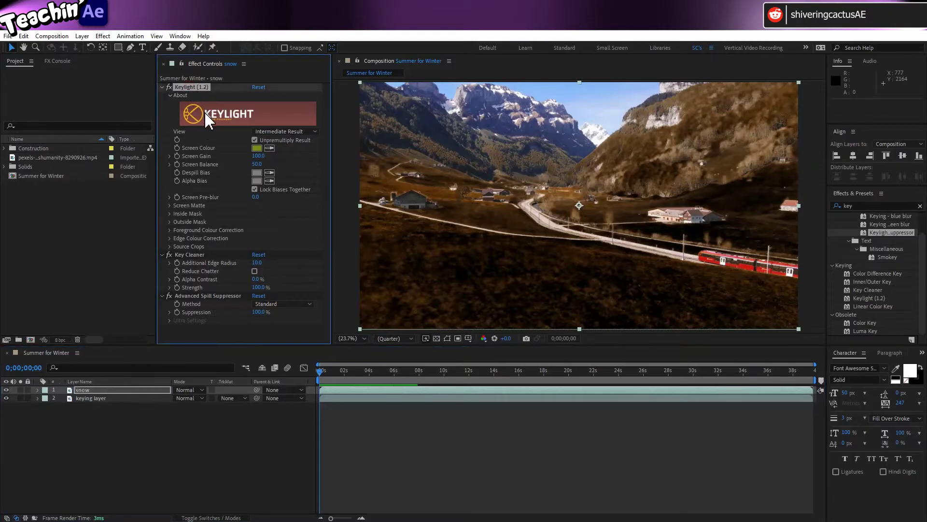
key("Delete")
left_click(191, 88)
key("Delete")
left_click(197, 88)
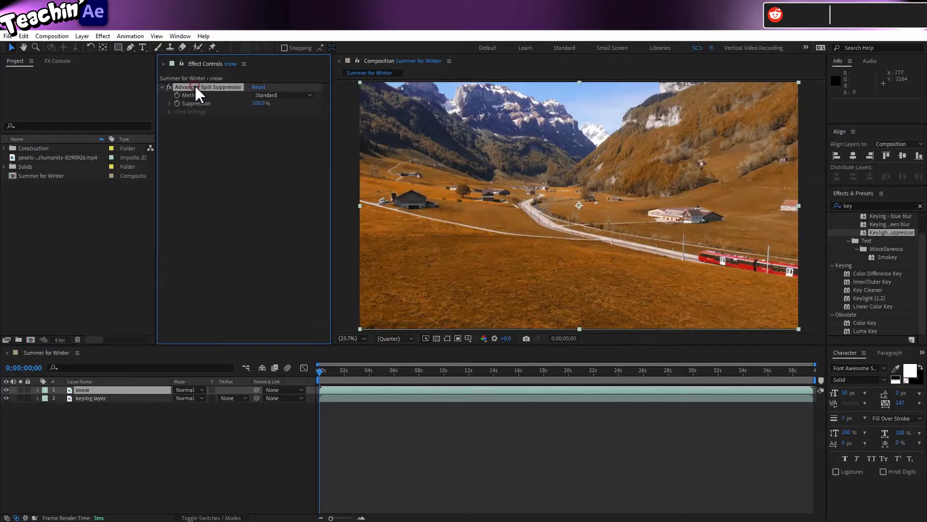
key("Delete")
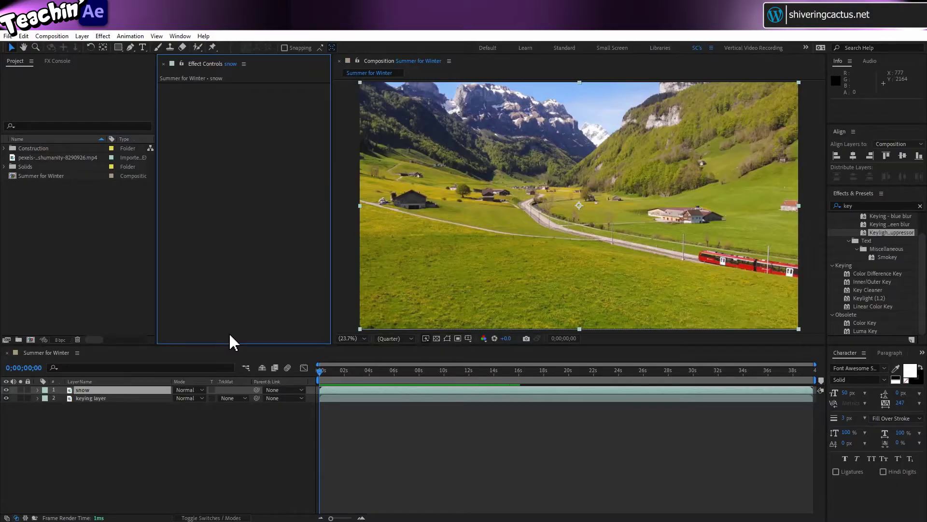
- Apply Hue/Saturation to the snow layer and set its Master Saturation to -100
key("ctrl+5")
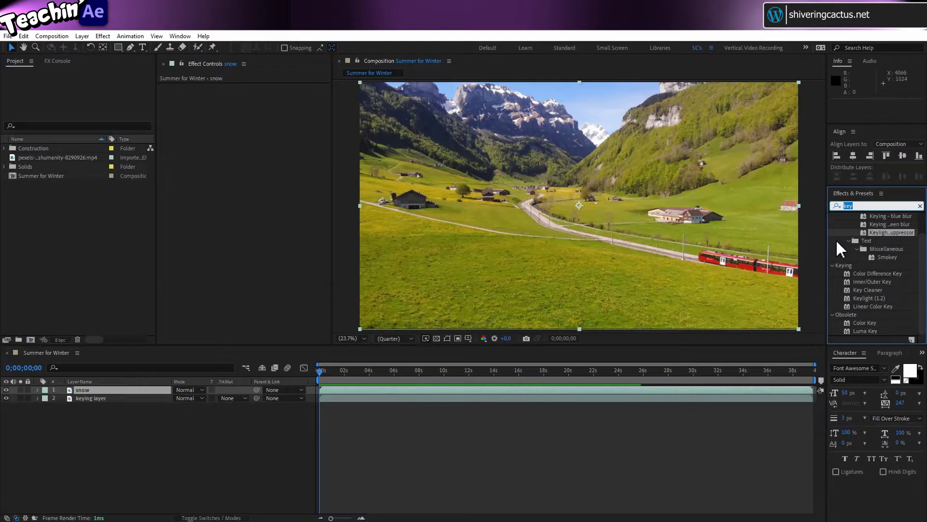
type("hue")
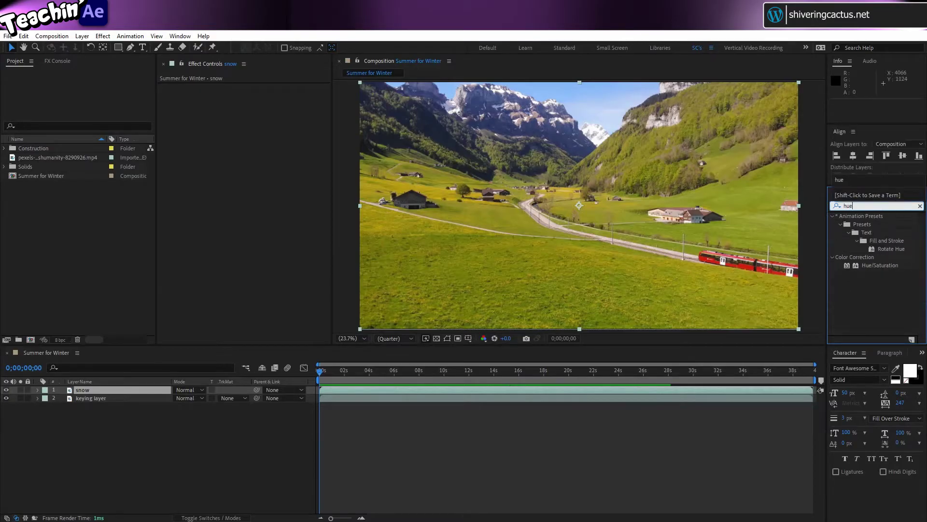
left_click(891, 266)
left_click(894, 264)
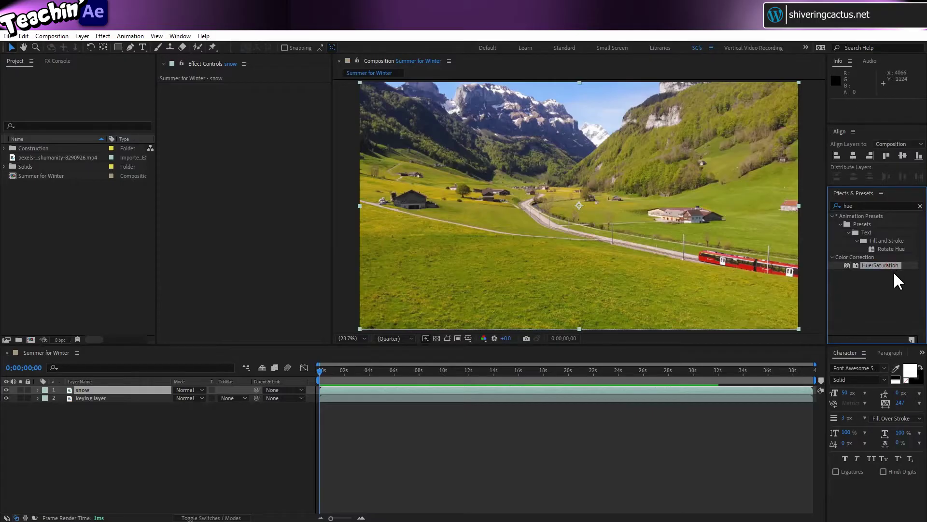
left_click_drag(875, 265, 582, 248)
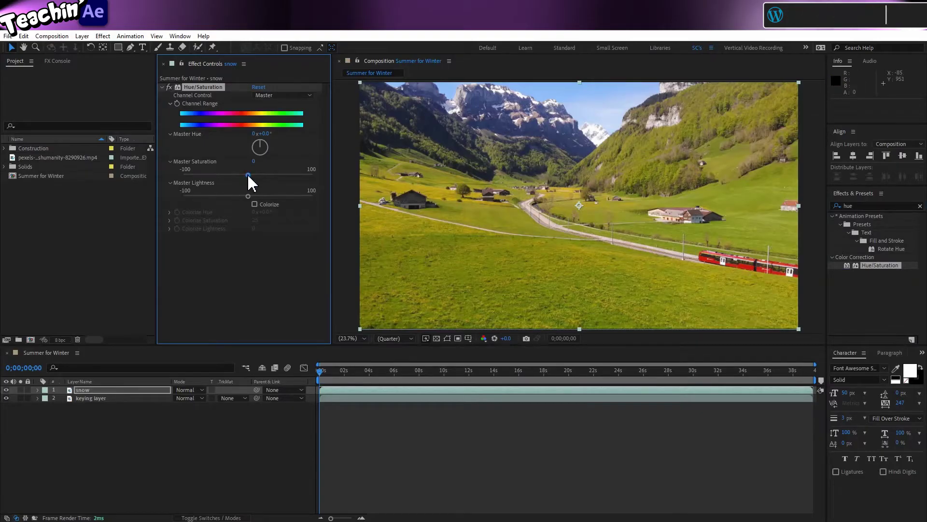
left_click_drag(247, 174, 144, 177)
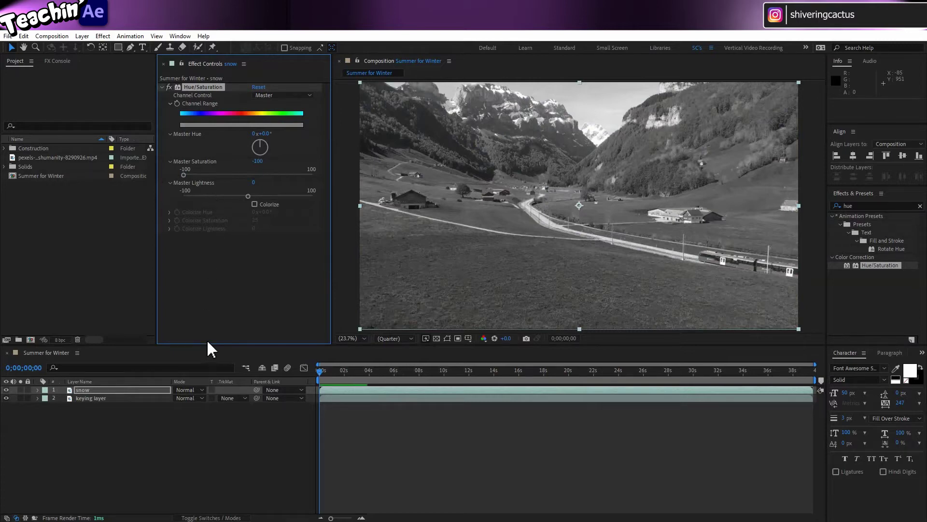
- Move the snow layer below the keying layer and set its Master Lightness to 1
left_click_drag(127, 390, 122, 401)
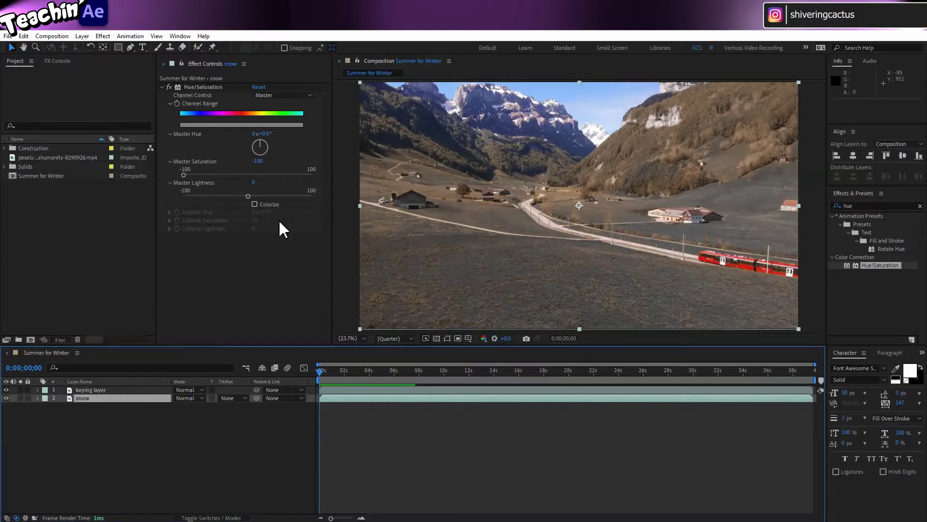
mouse_move(248, 196)
left_mouse_down()
mouse_move(281, 196)
mouse_move(248, 196)
left_mouse_up()
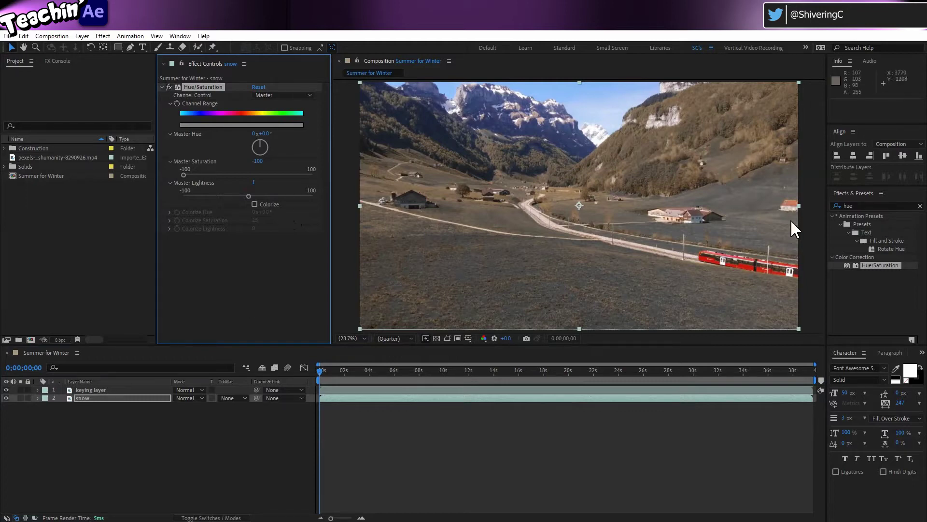
- Find the Curves color correction effect and add it to the snow layer after Hue/Saturation
left_click(859, 206)
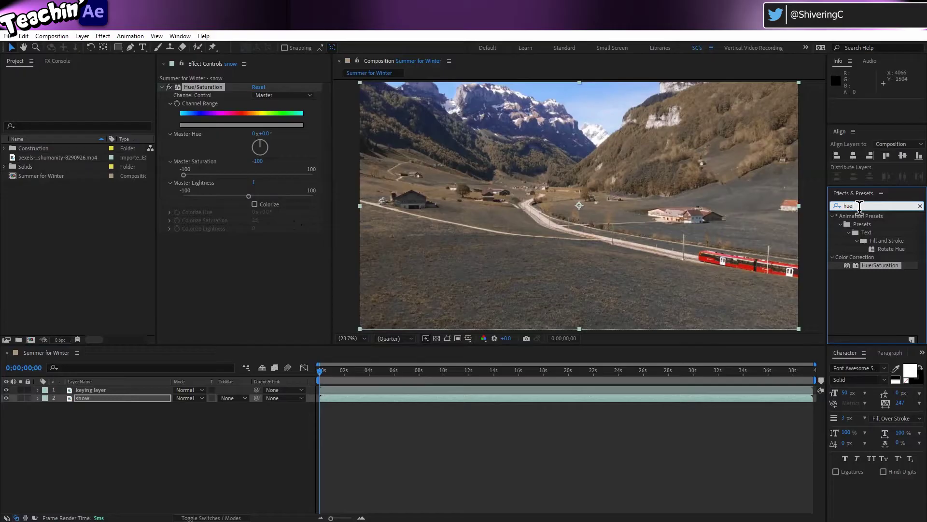
double_click(858, 206)
type("cur")
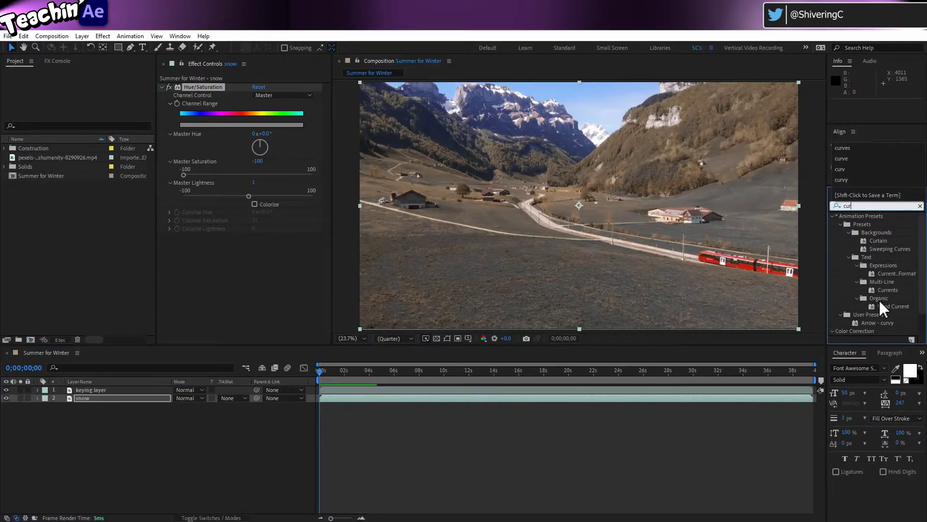
type("v")
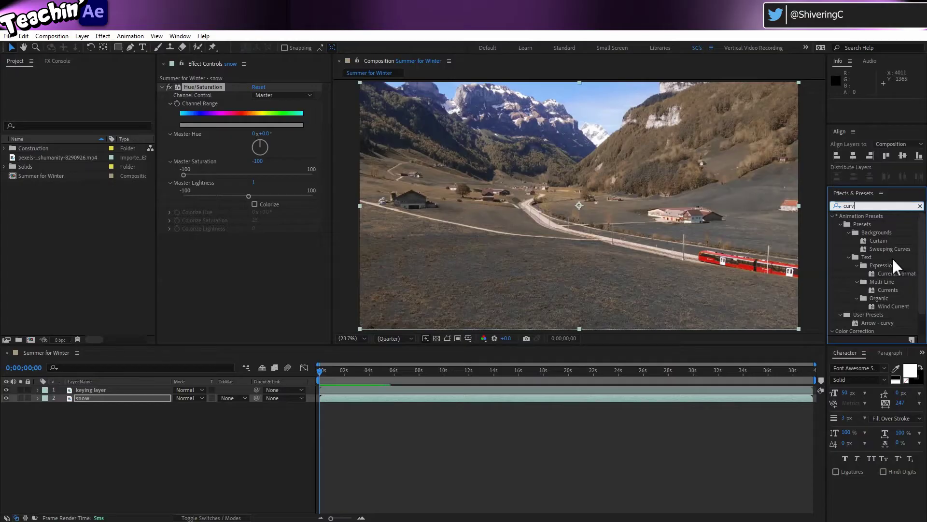
type("es")
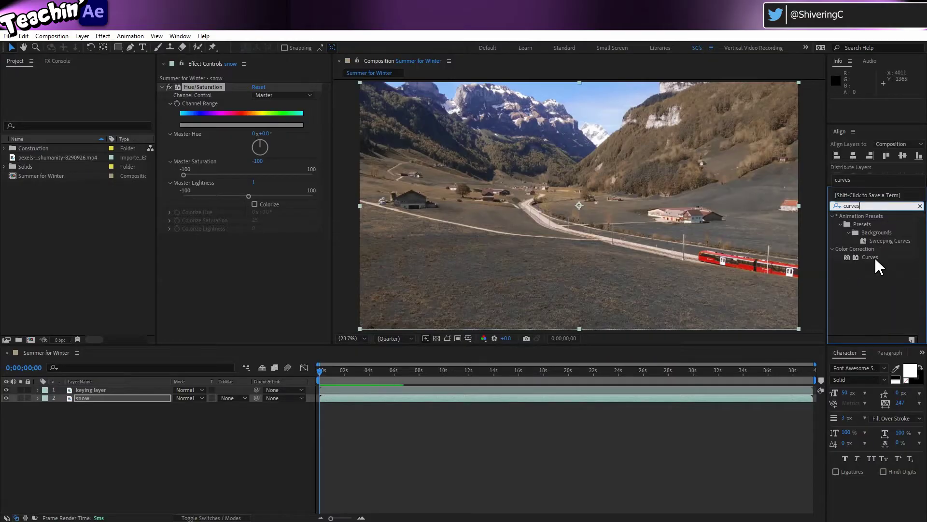
left_click(876, 257)
left_click_drag(874, 256, 231, 277)
- Brighten the snow layer's RGB curve by lifting the black point to about mid-height and bowing the lower midtones strongly upward
left_click_drag(251, 237, 213, 224)
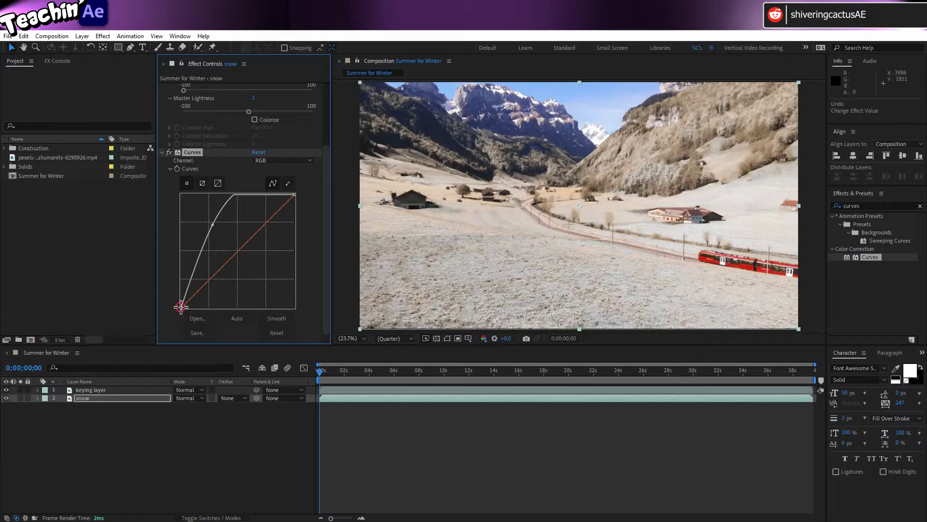
left_click_drag(176, 301, 174, 252)
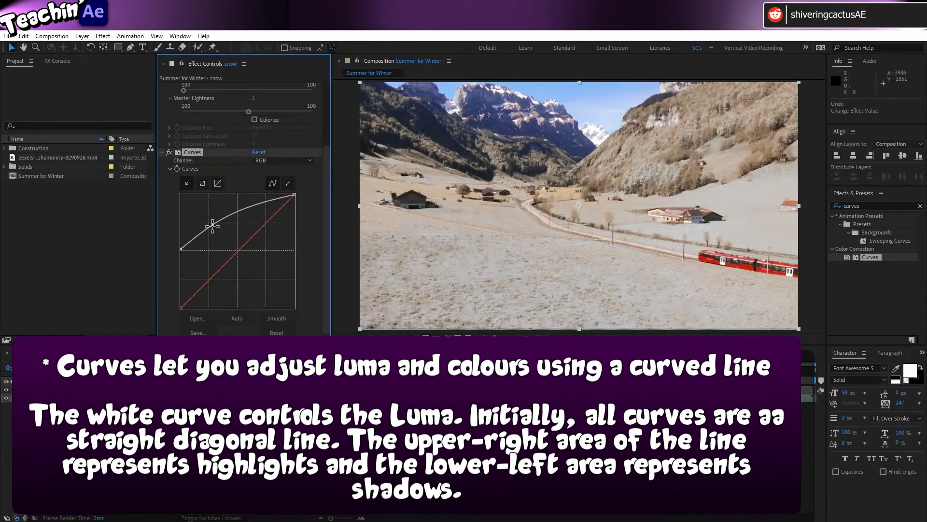
left_click_drag(213, 223, 210, 215)
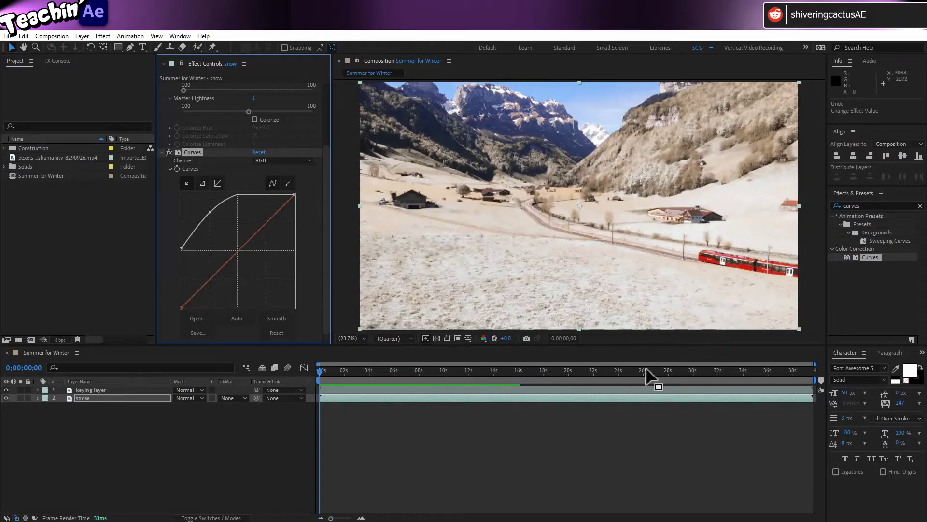
- Solo the snow layer to check its brightness, restore the full composite and select the keying layer
left_click(20, 397)
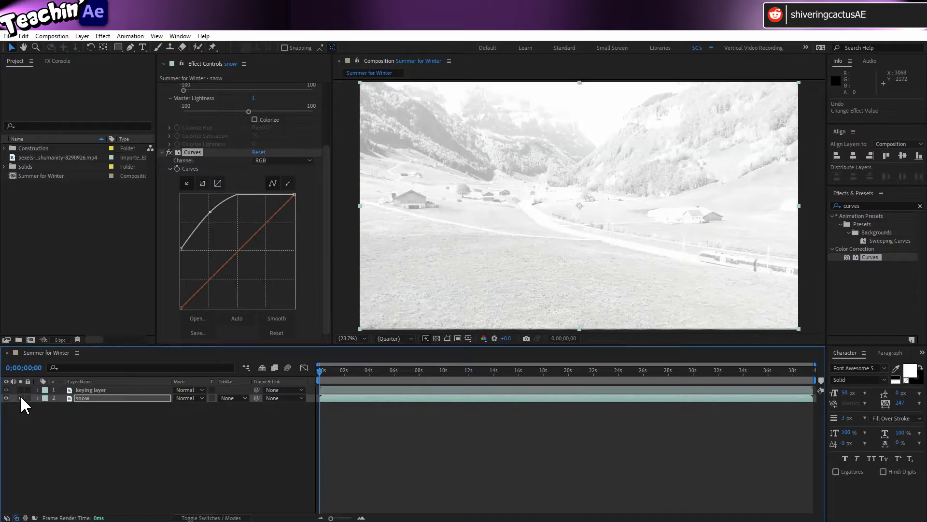
left_click(21, 397)
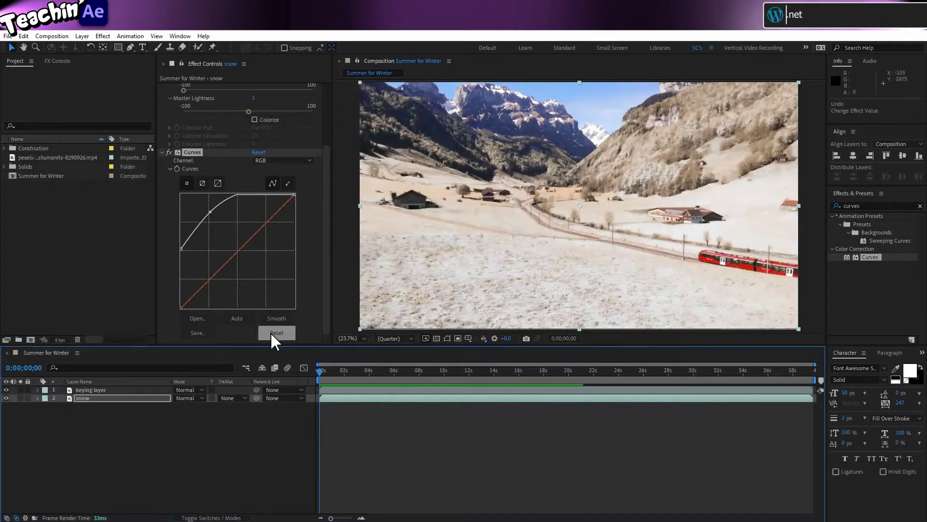
left_click(107, 390)
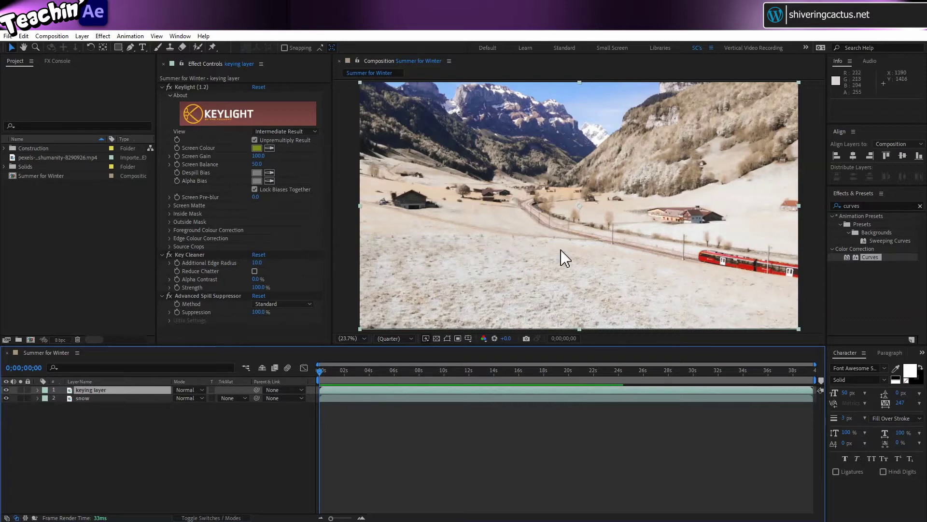
- Find the Hue/Saturation effect, add it after Advanced Spill Suppressor on the keying layer and set Master Saturation to -56
left_click(867, 207)
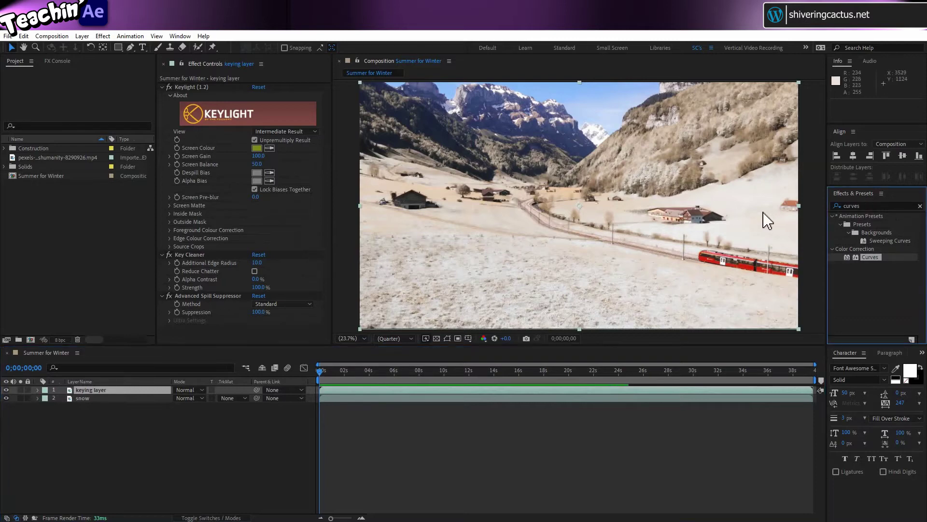
double_click(848, 208)
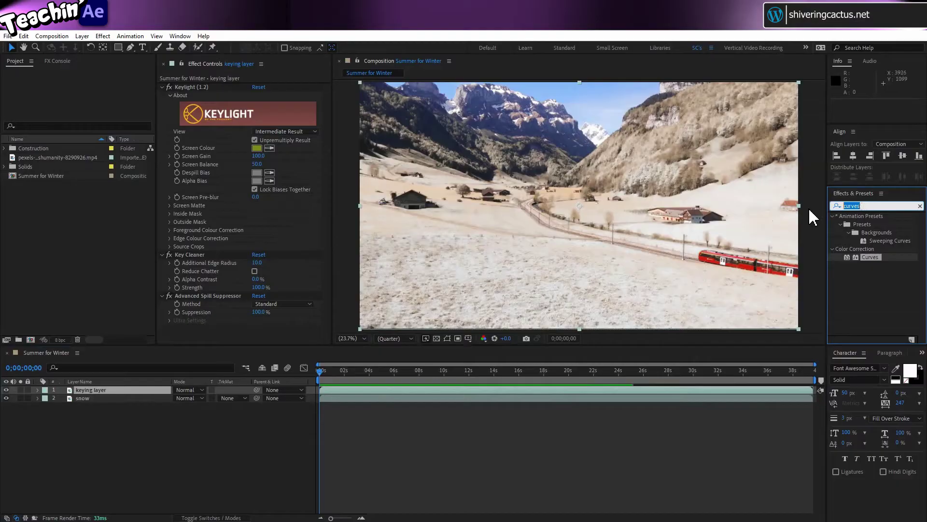
type("hue")
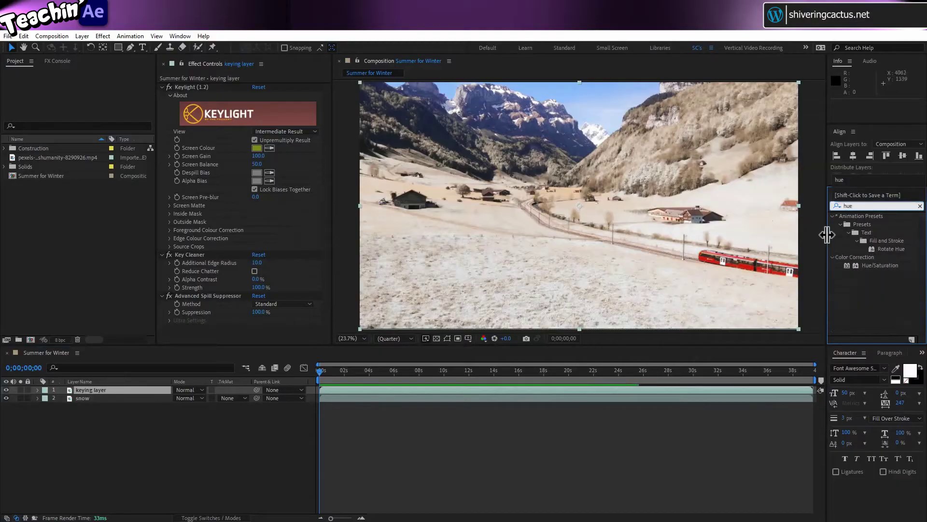
left_click_drag(868, 264, 294, 332)
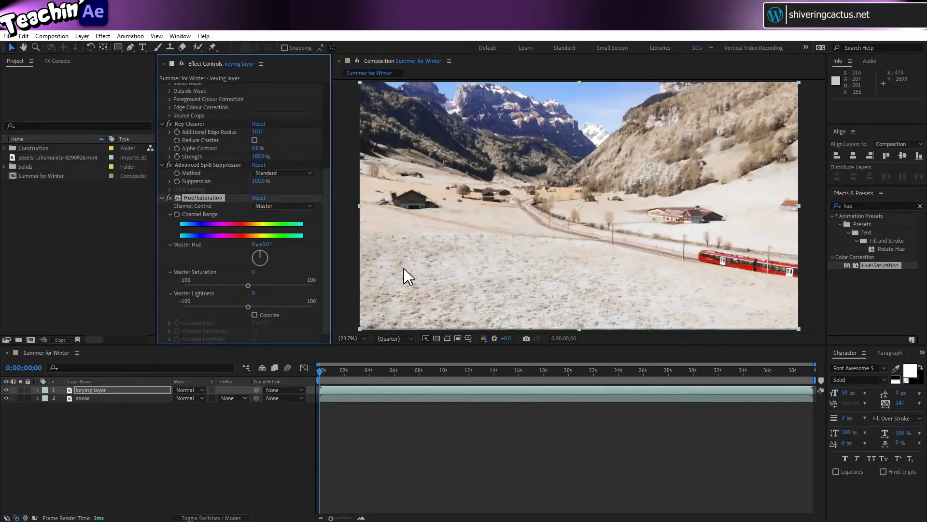
left_click_drag(248, 286, 215, 286)
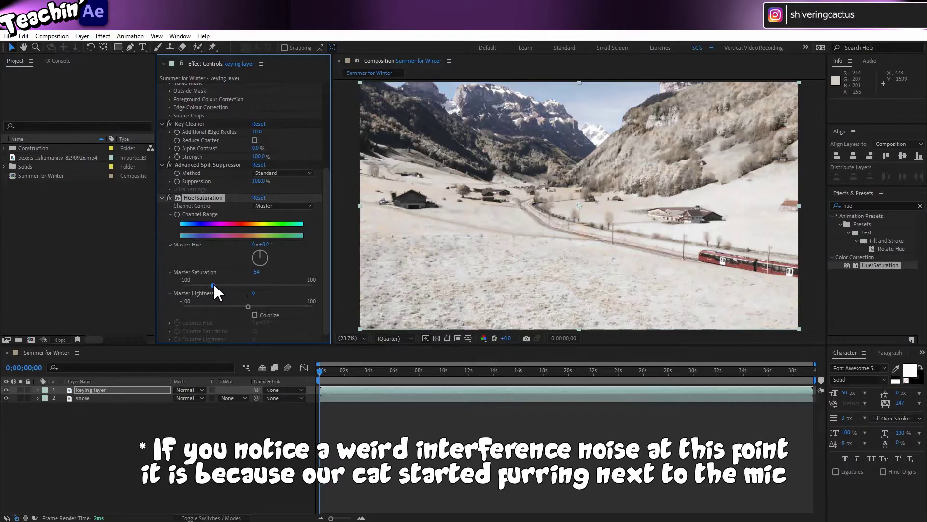
left_click_drag(213, 285, 213, 286)
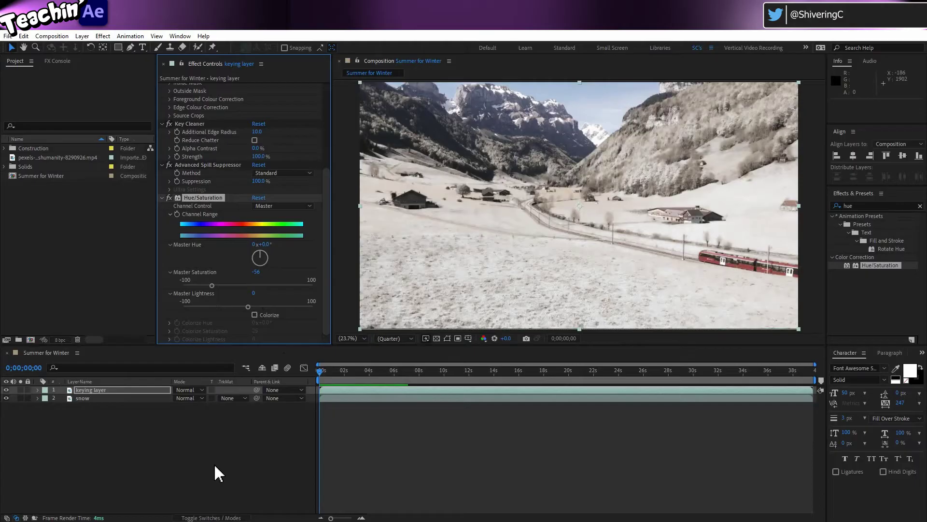
- Duplicate the keying layer and rename the upper copy train
left_click(103, 390)
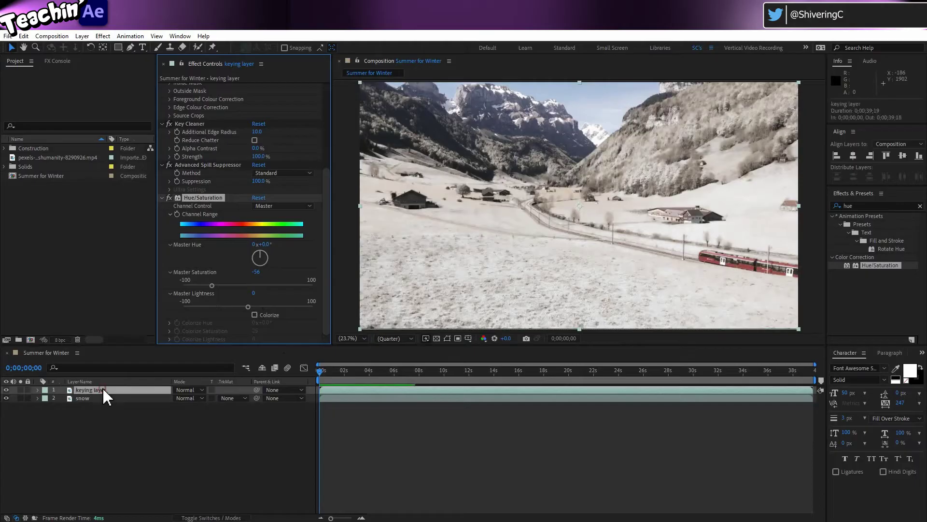
left_click(103, 389)
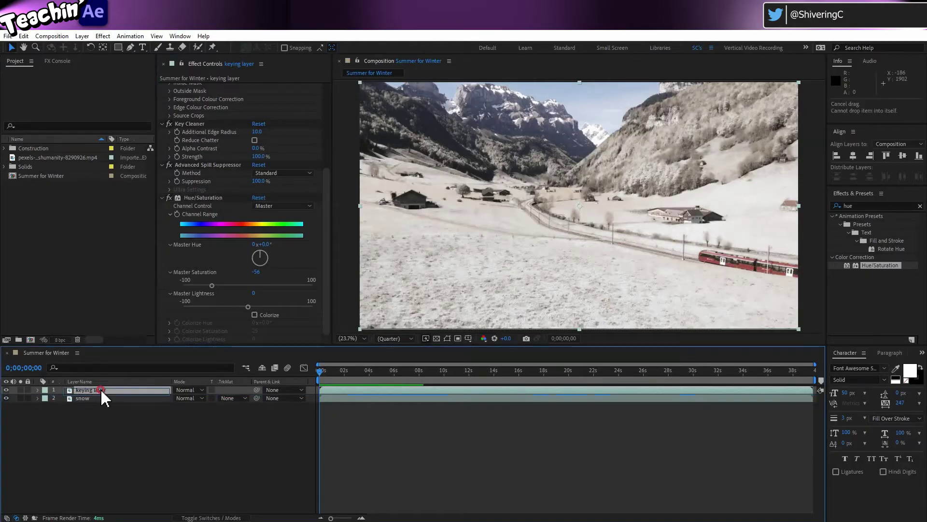
key("ctrl+d")
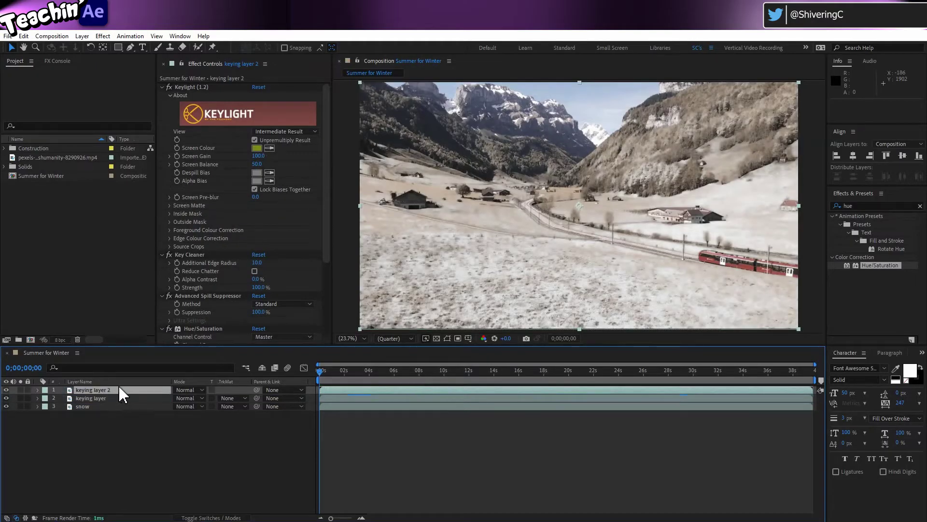
left_click(115, 390)
double_click(116, 390)
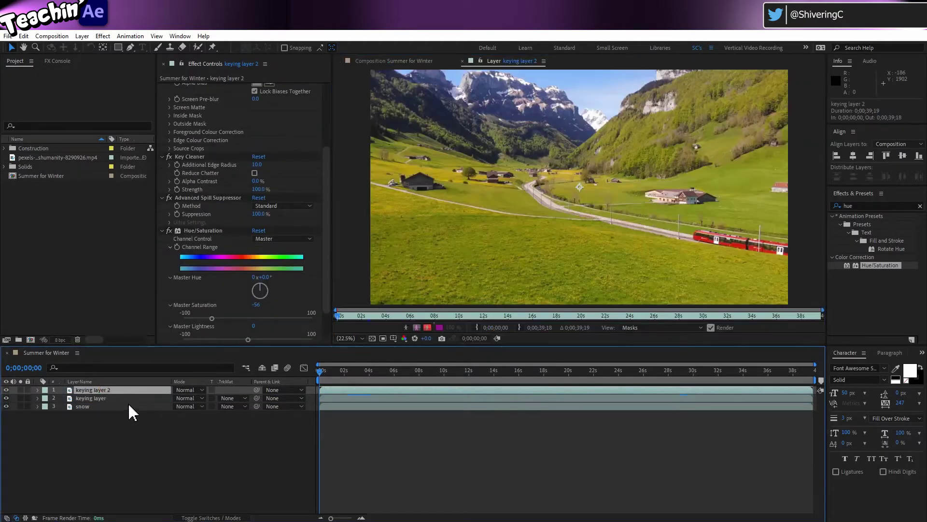
key("Return")
type("train")
key("Return")
- Remove all effects from the train layer, including Keylight, Key Cleaner and Advanced Spill Suppressor
scroll(199, 186, "up", 5)
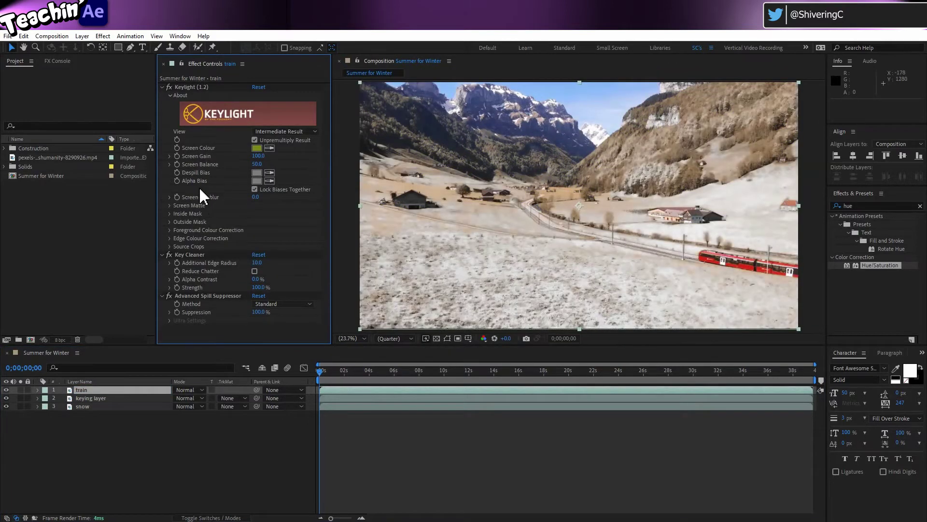
left_click(188, 88)
key("Delete")
left_click(186, 87)
key("Delete")
left_click(186, 87)
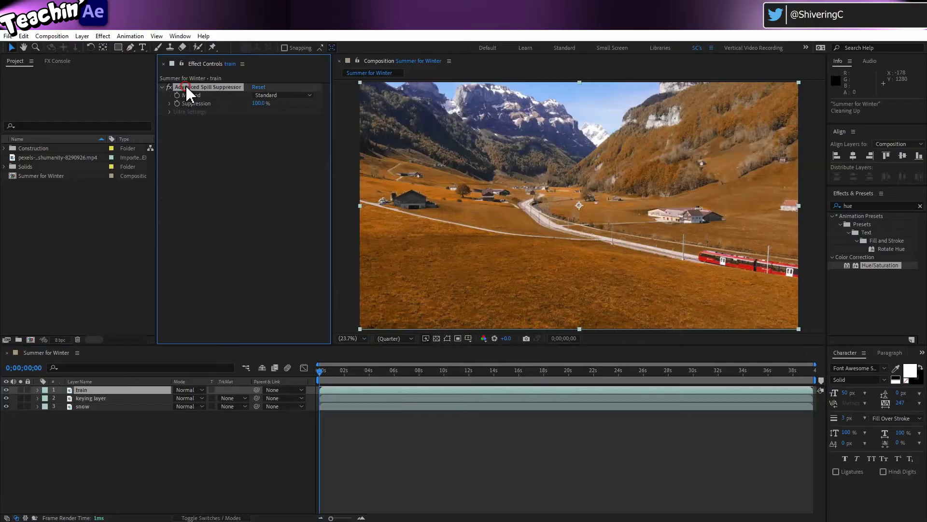
key("Delete")
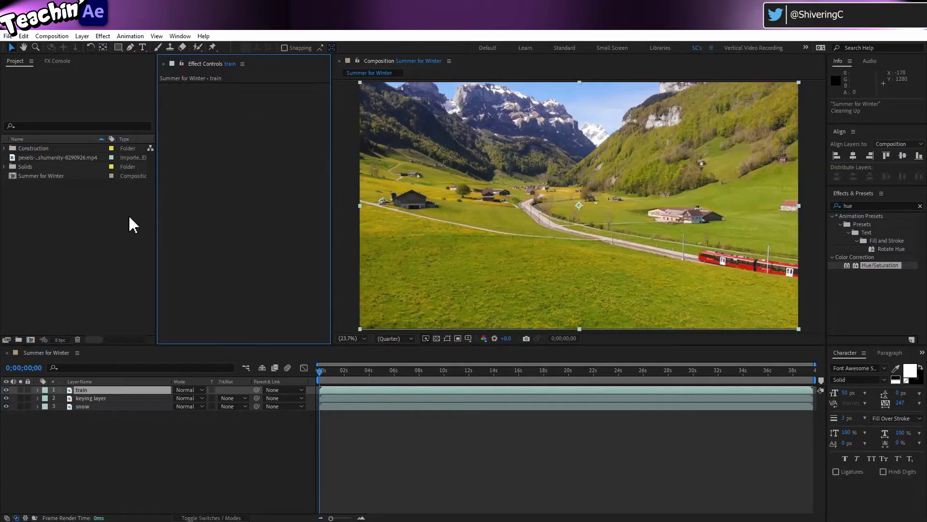
- Solo the train layer, find the Keylight (1.2) effect and apply it to that layer
left_click(20, 389)
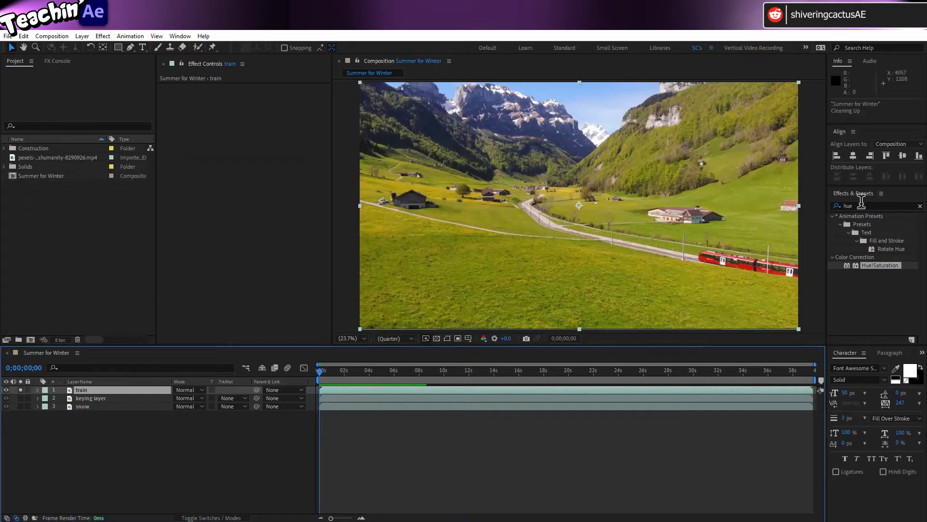
left_click(862, 205)
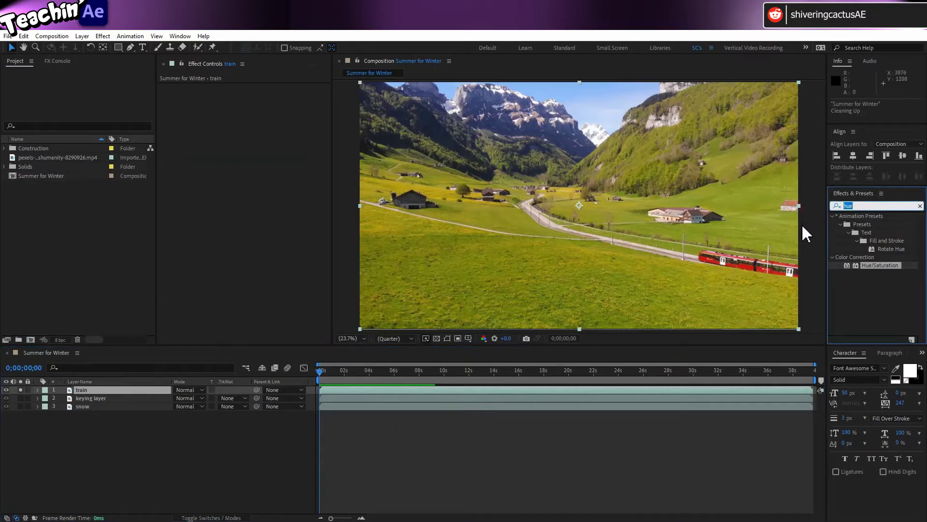
type("k")
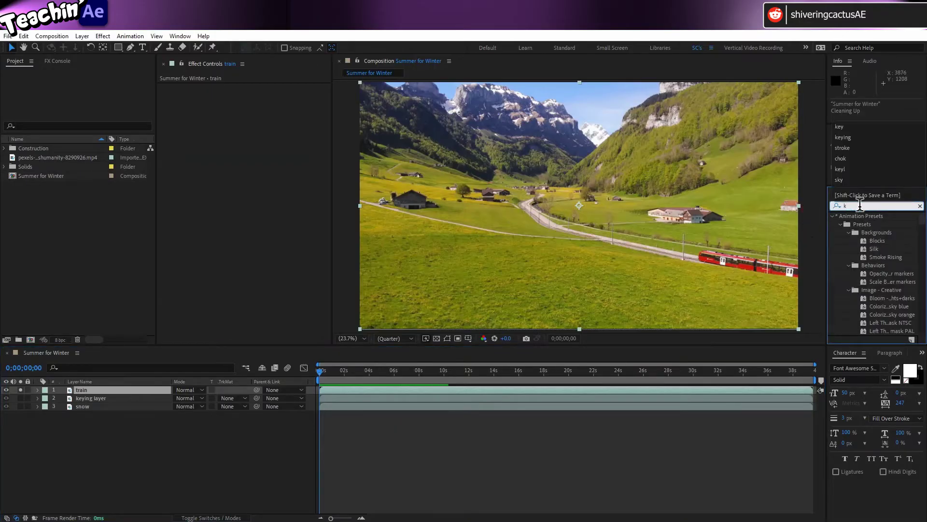
type("ey")
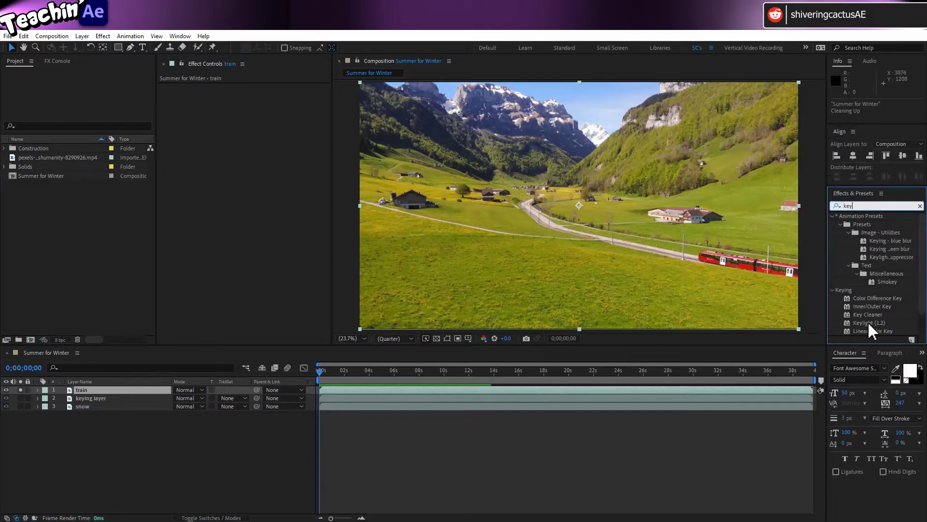
left_click_drag(855, 321, 245, 191)
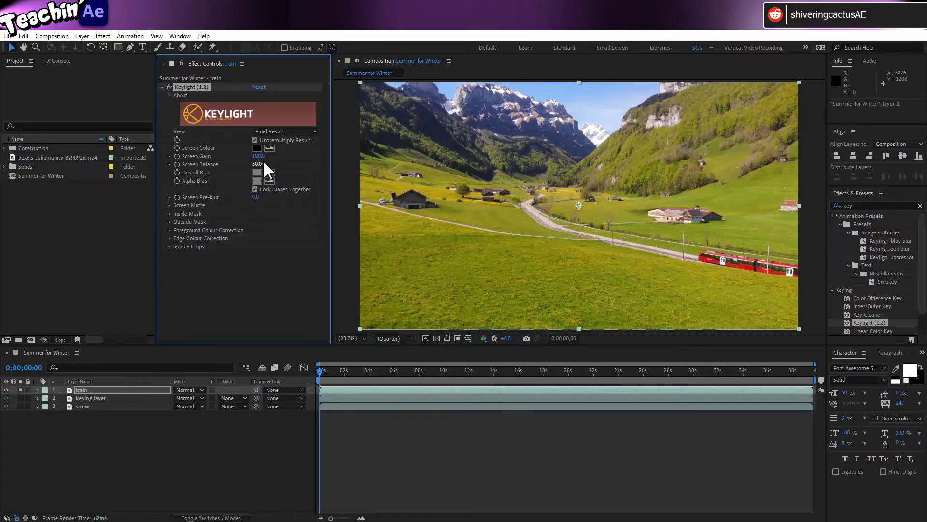
- Sample the red of the train carriages as Keylight's Screen Colour and show the transparency grid
left_click(269, 148)
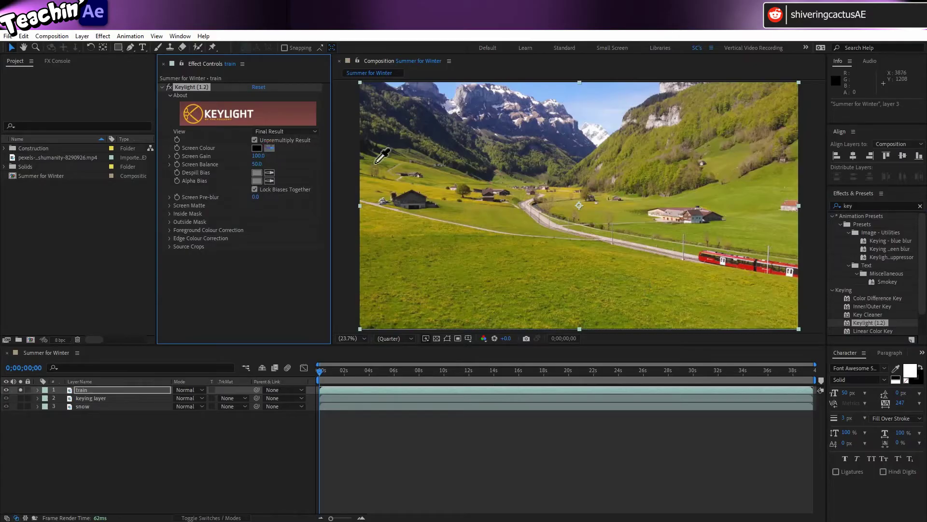
left_click(748, 270)
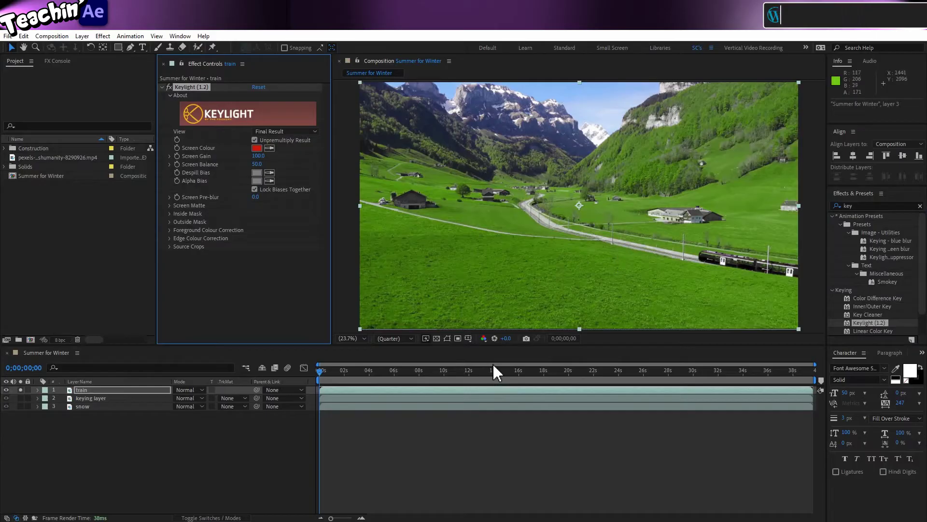
left_click(436, 338)
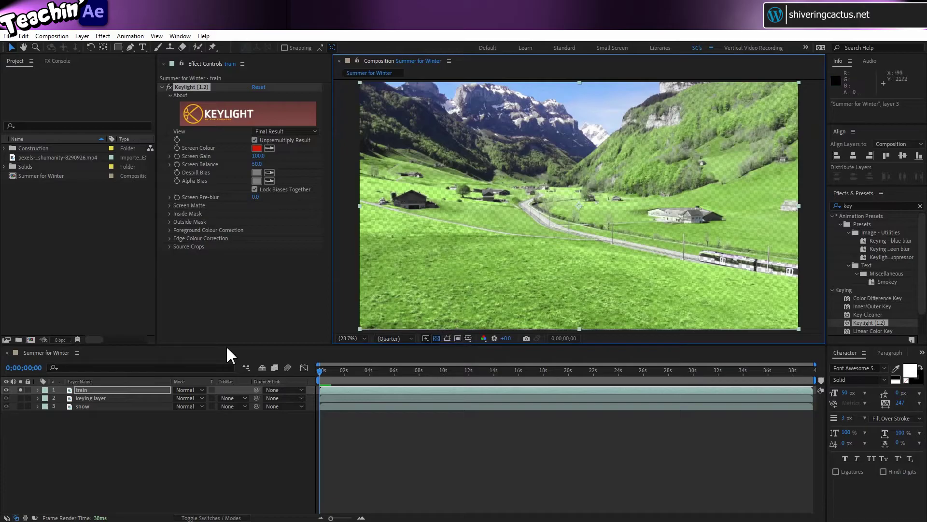
- Duplicate the train layer, remove Keylight from the lower copy and set its track matte to Alpha Inverted Matte "train 2"
left_click(121, 388)
key("ctrl+d")
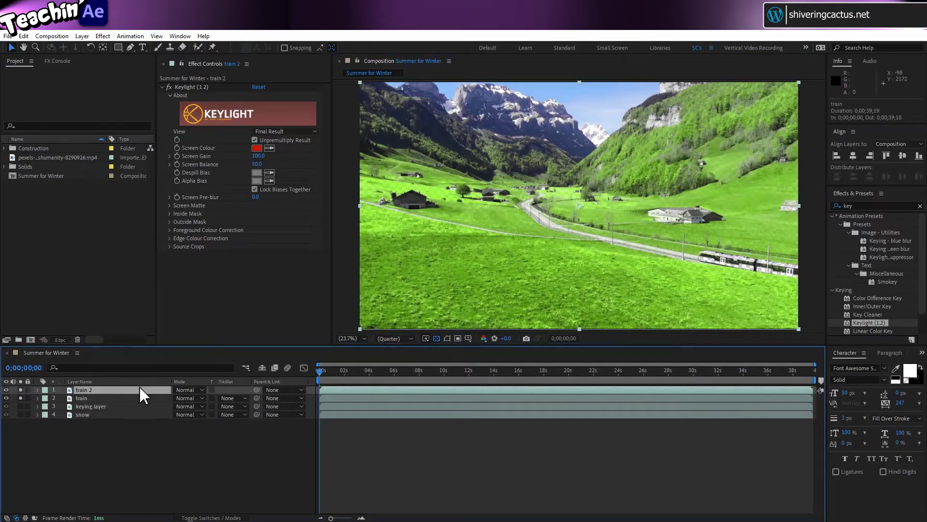
left_click(136, 397)
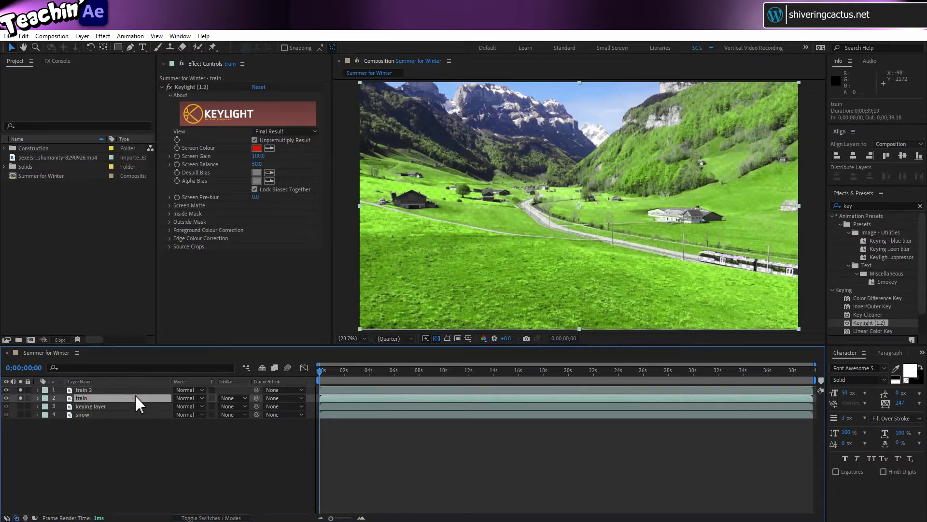
left_click(186, 87)
key("Delete")
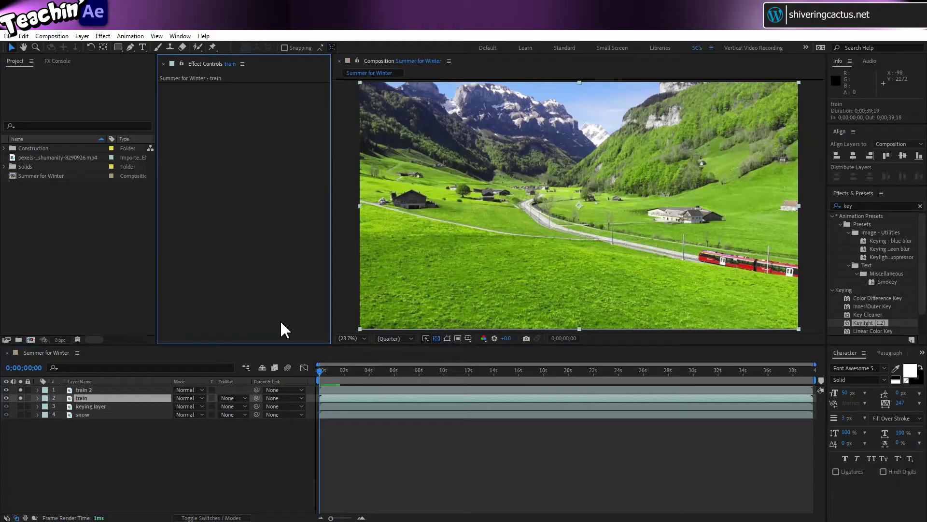
left_click(245, 397)
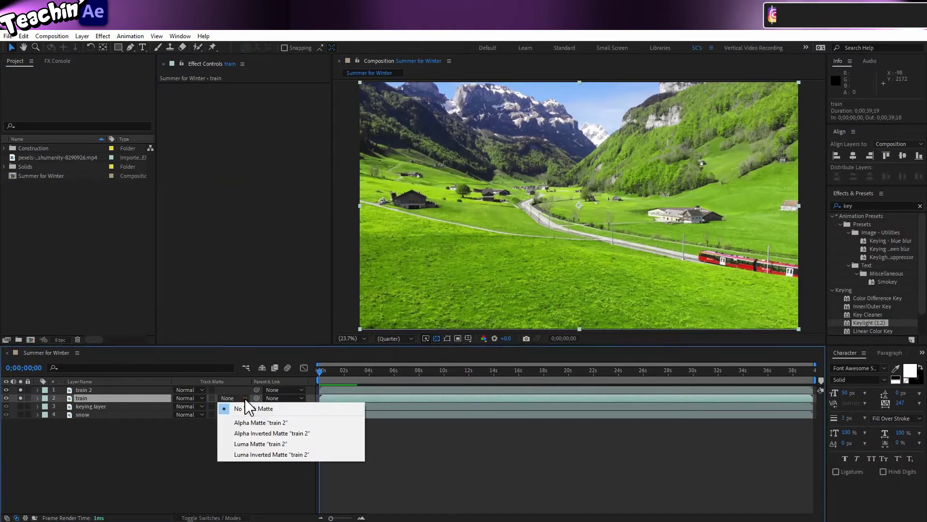
left_click(255, 433)
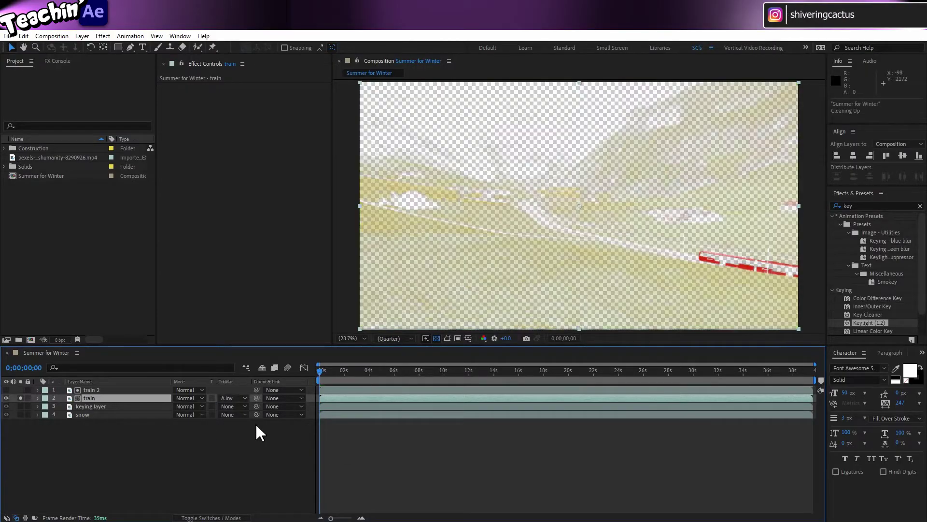
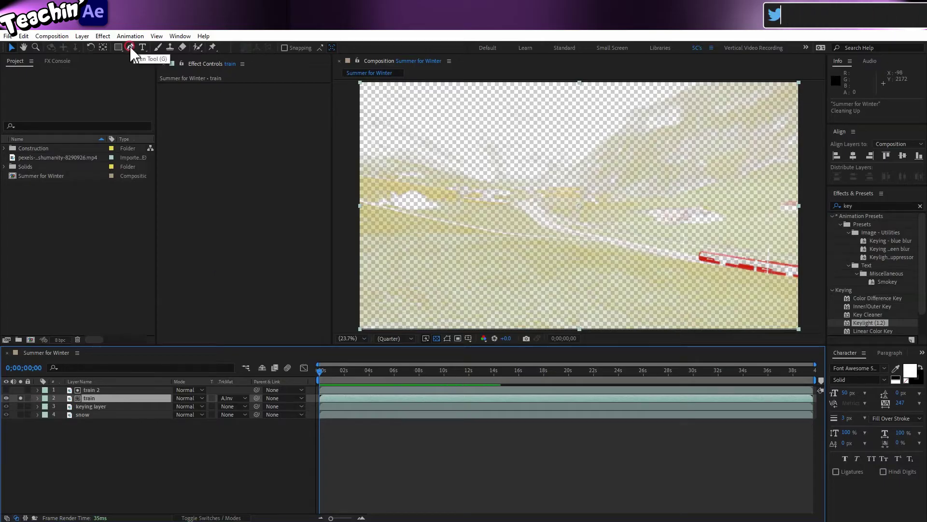
- Reset the train layer to No Track Matte and draw a closed four-point Pen mask tightly around the red train
left_click(131, 48)
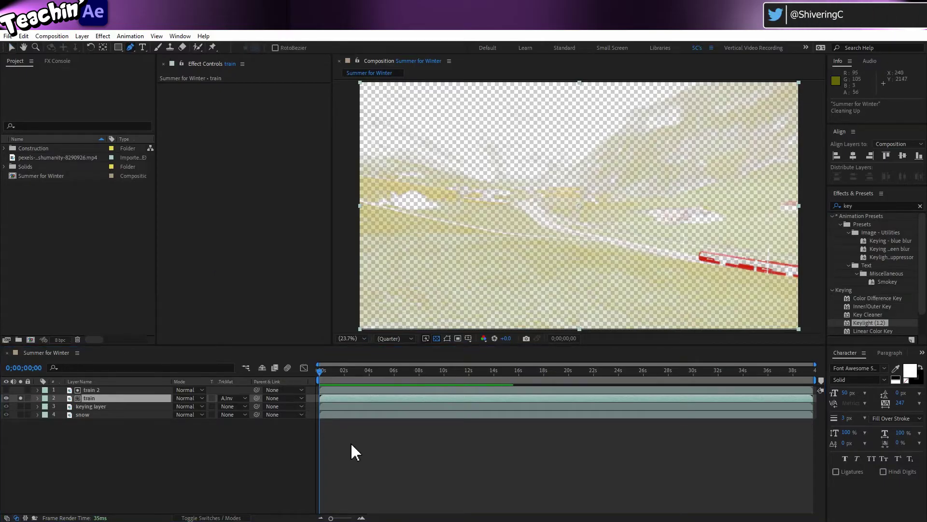
left_click(249, 398)
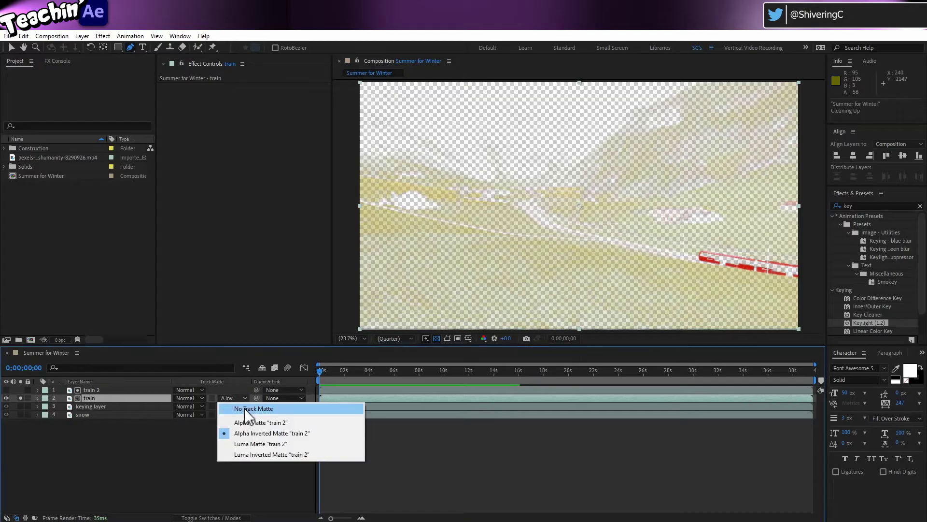
left_click(246, 409)
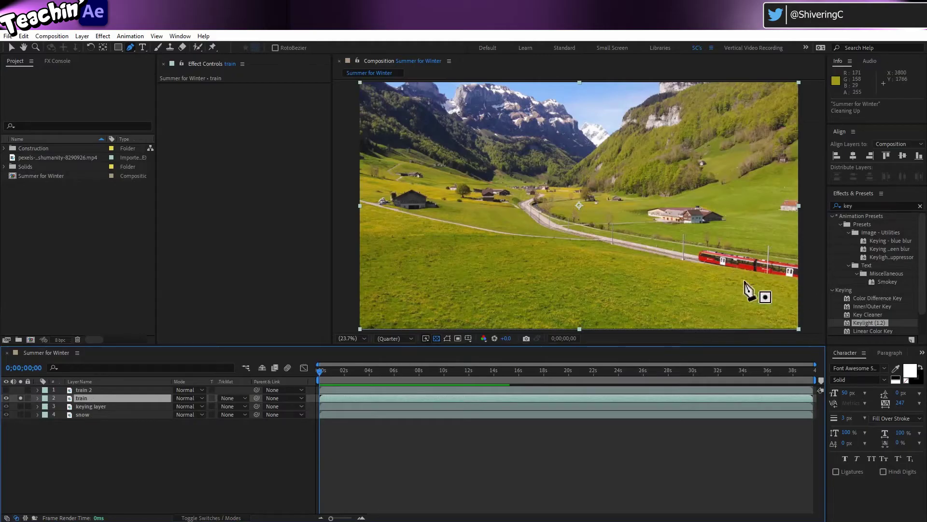
left_click(695, 264)
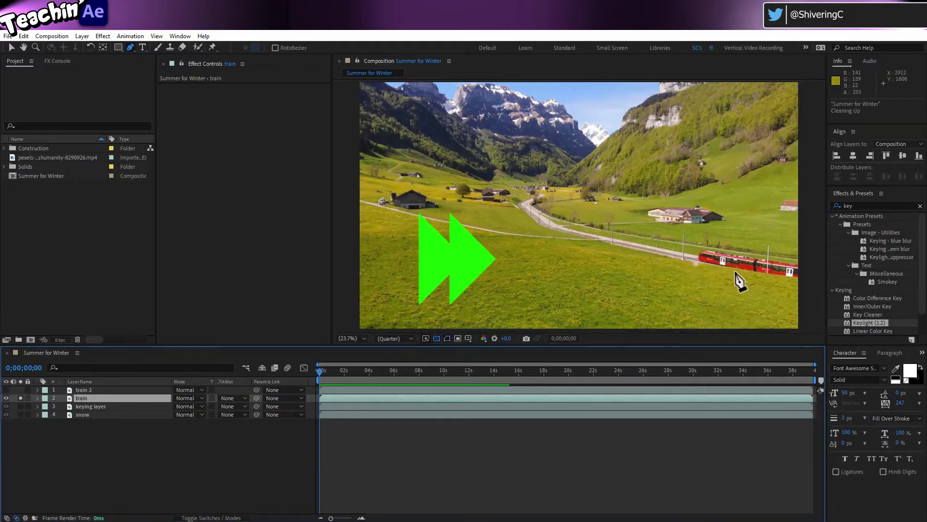
left_click(798, 279)
left_click(800, 262)
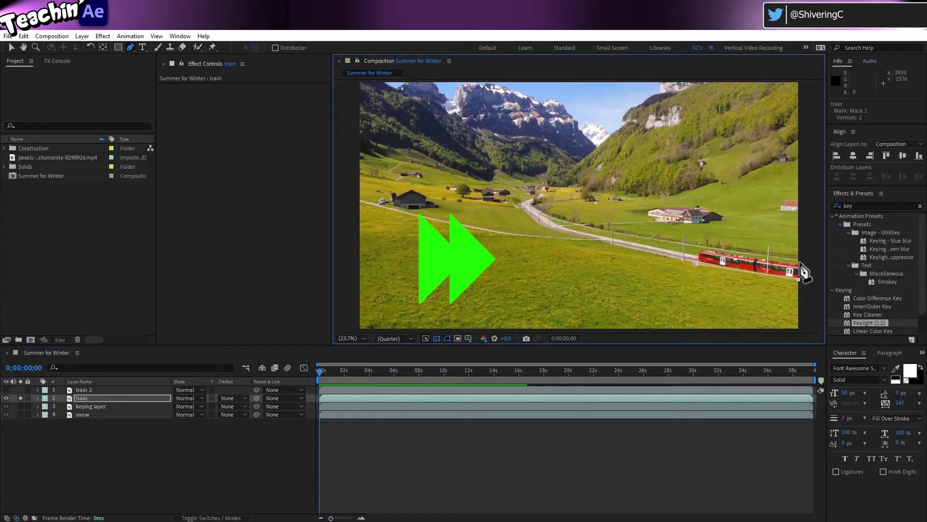
left_click(698, 251)
left_click(696, 264)
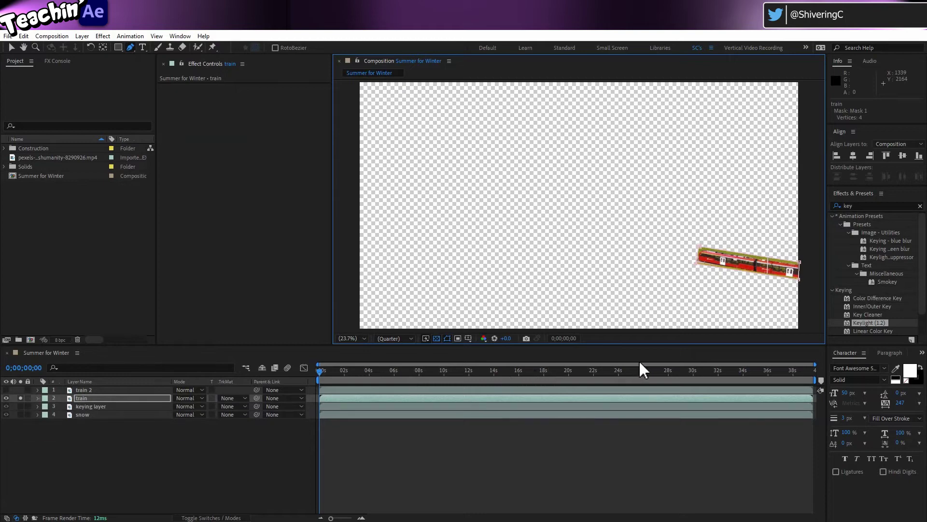
- Reveal the train layer's mask properties and enable Mask Path keyframing at 0;00;00;00
key("m")
key("m")
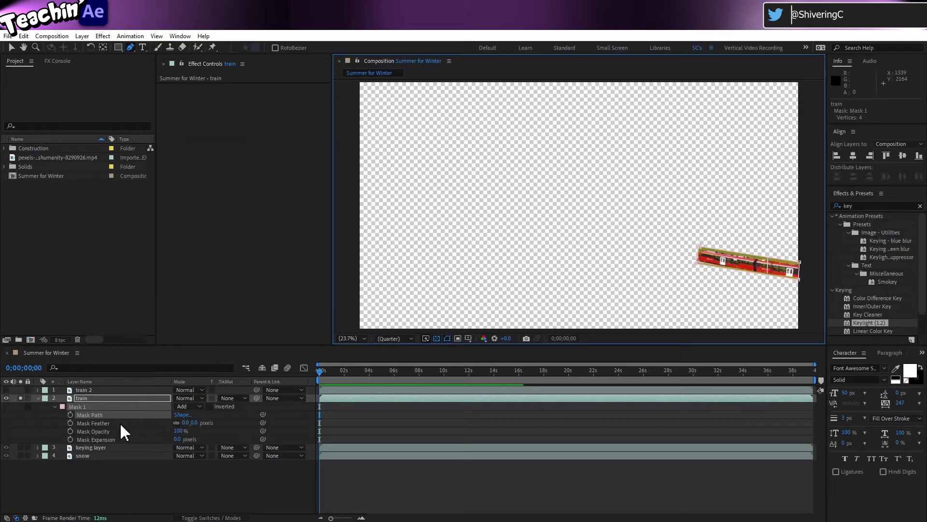
left_click(71, 415)
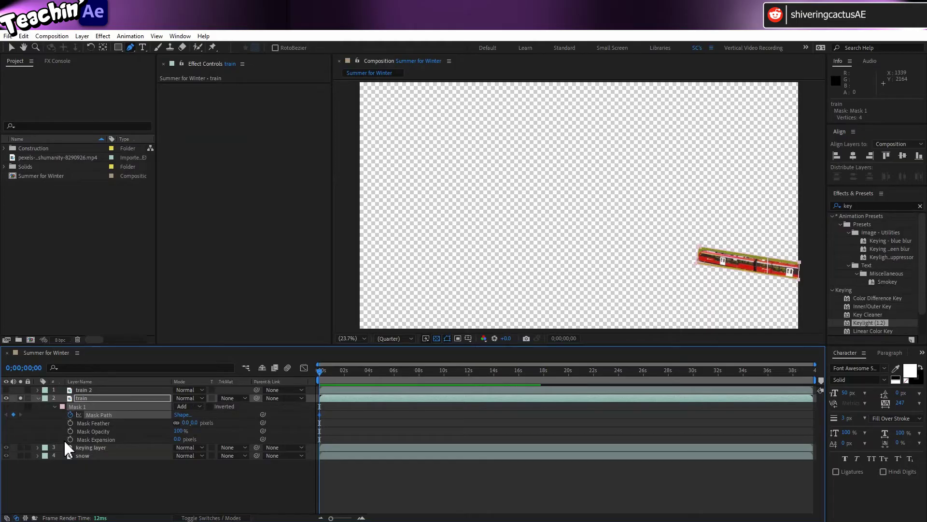
- Set Mask 1's mode to None so the full footage shows, and change the mask outline colour to blue
left_click(201, 407)
left_click(197, 417)
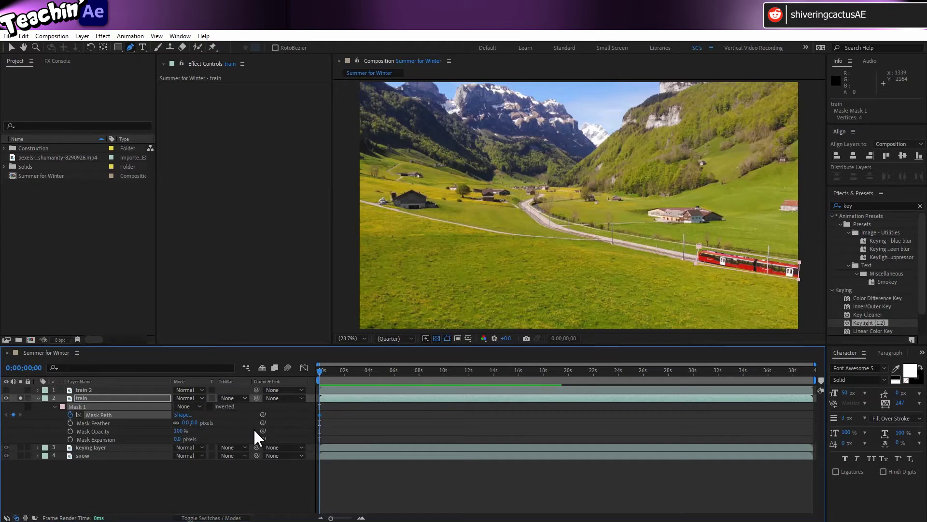
key("space")
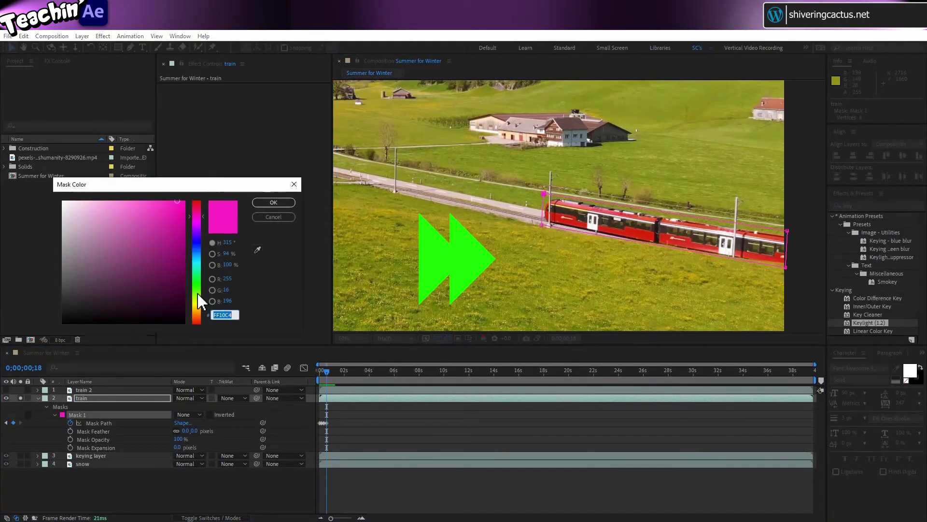
left_click(273, 202)
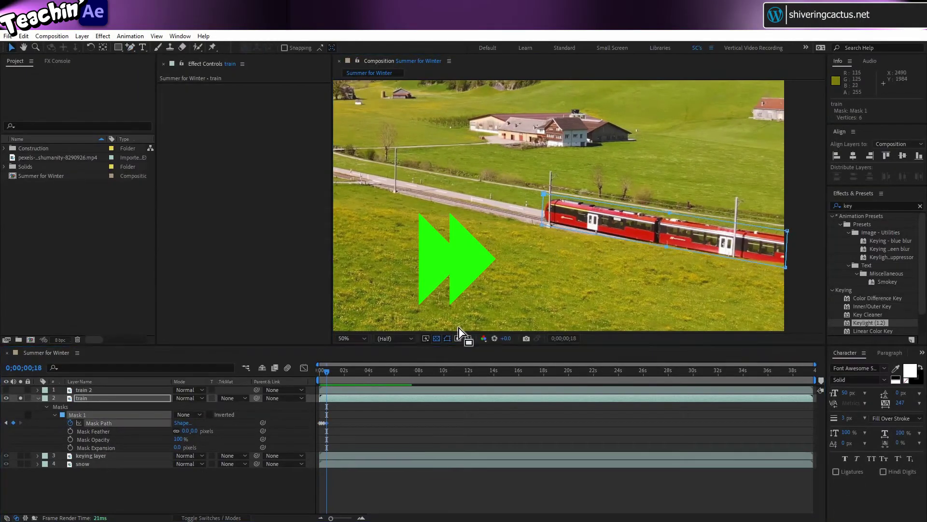
- Keyframe Mask 1's path by hand to follow the moving train up to 0;00;05;27, reshaping it around the rear carriage
left_click_drag(488, 209, 730, 258)
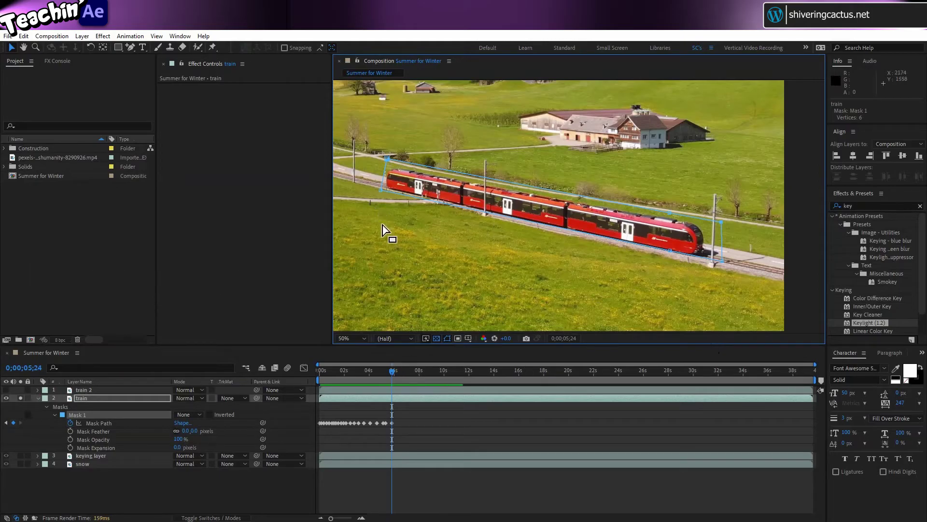
key("Page_Down")
key("Page_Down")
key("Page_Down")
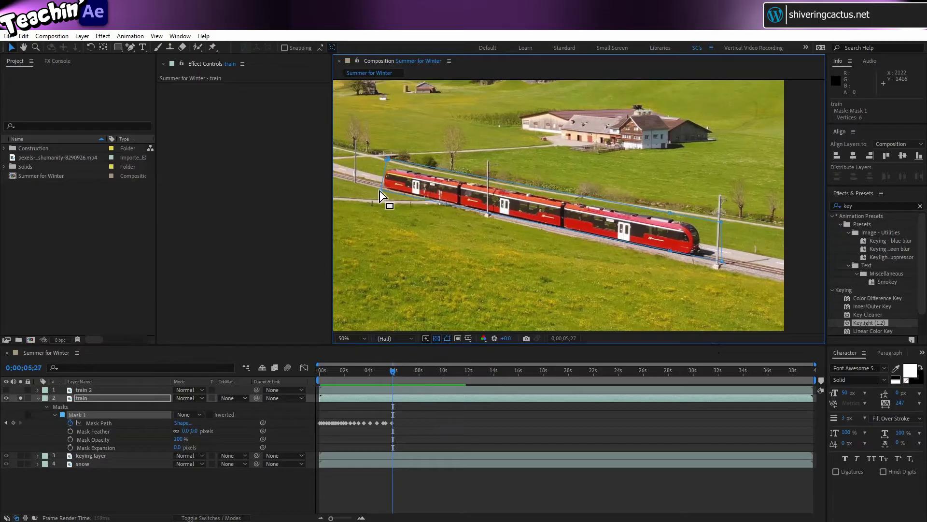
mouse_move(379, 191)
left_mouse_down()
mouse_move(366, 187)
mouse_move(375, 198)
mouse_move(370, 189)
left_mouse_up()
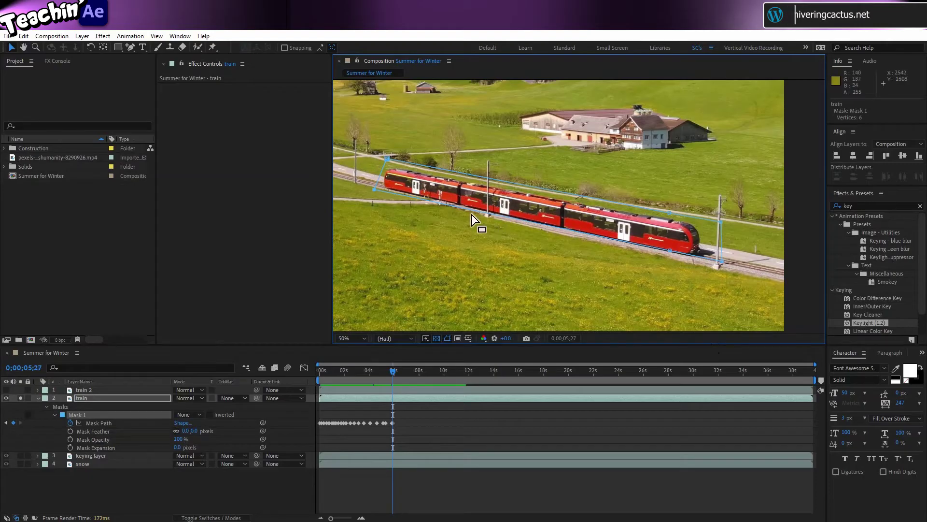
- Track Mask 1 forward from 0;00;05;27 to 0;00;12;09 with the Tracker's Position, Scale & Rotation method
left_click(180, 35)
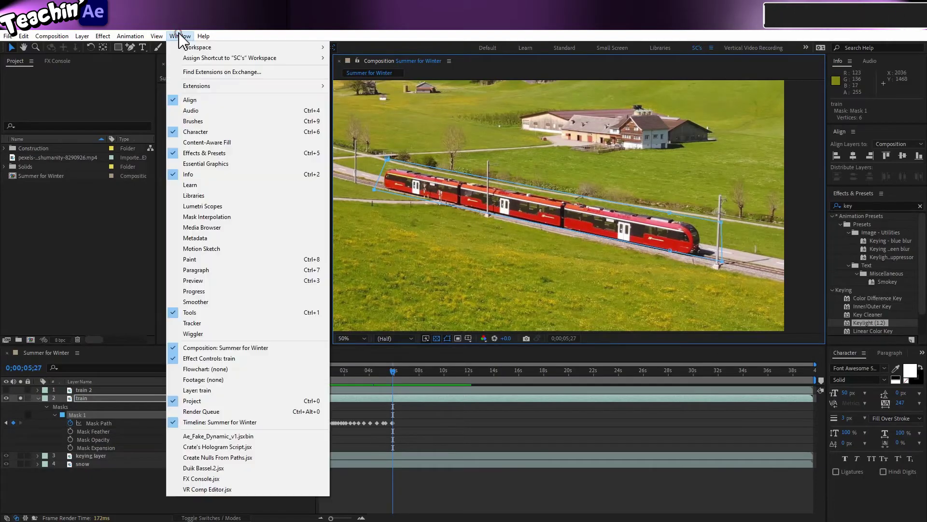
left_click(215, 323)
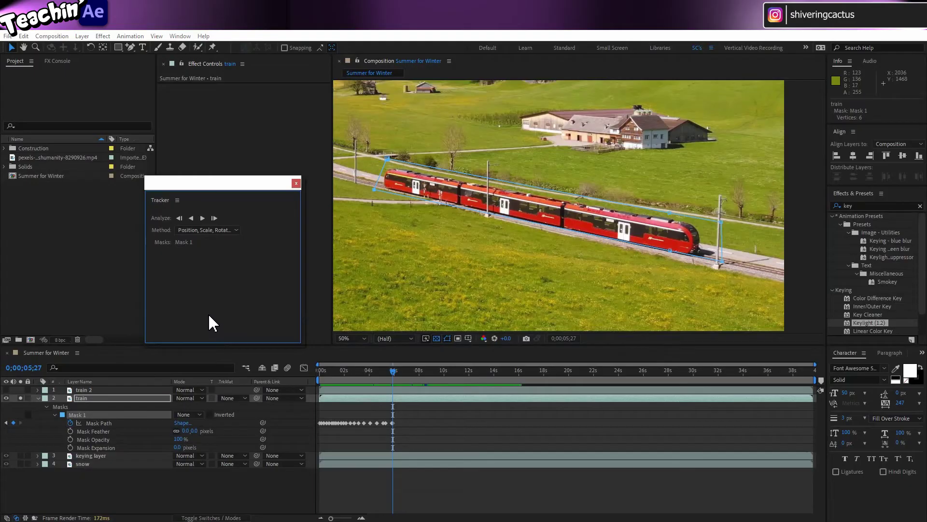
left_click(203, 218)
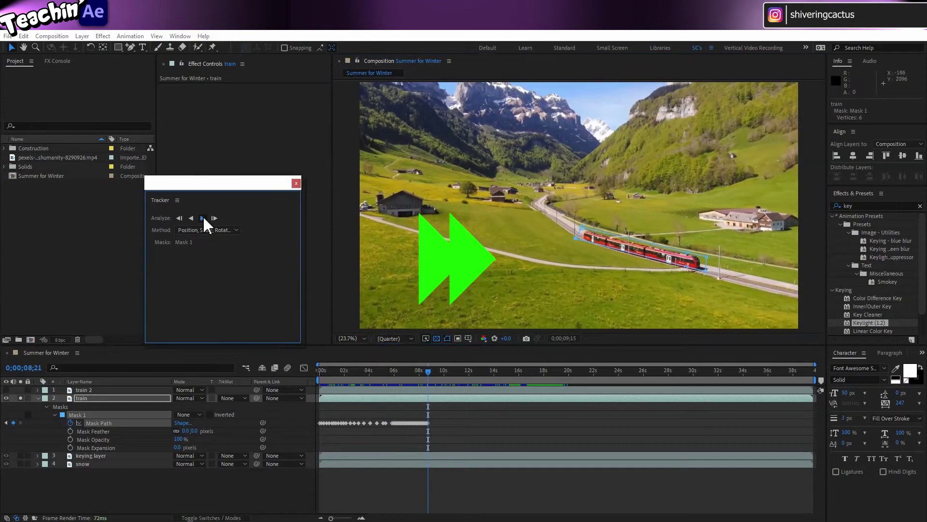
scroll(604, 227, "up", 3)
left_click(203, 218)
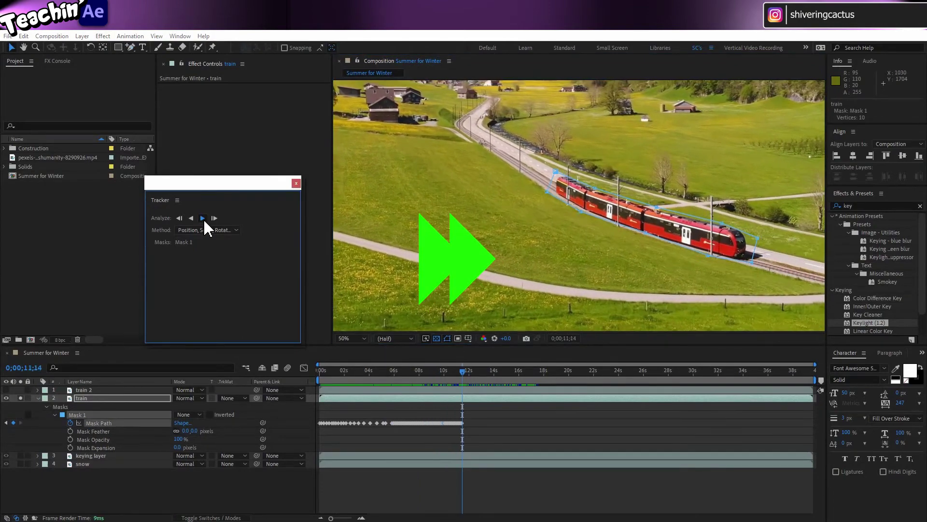
left_click(296, 183)
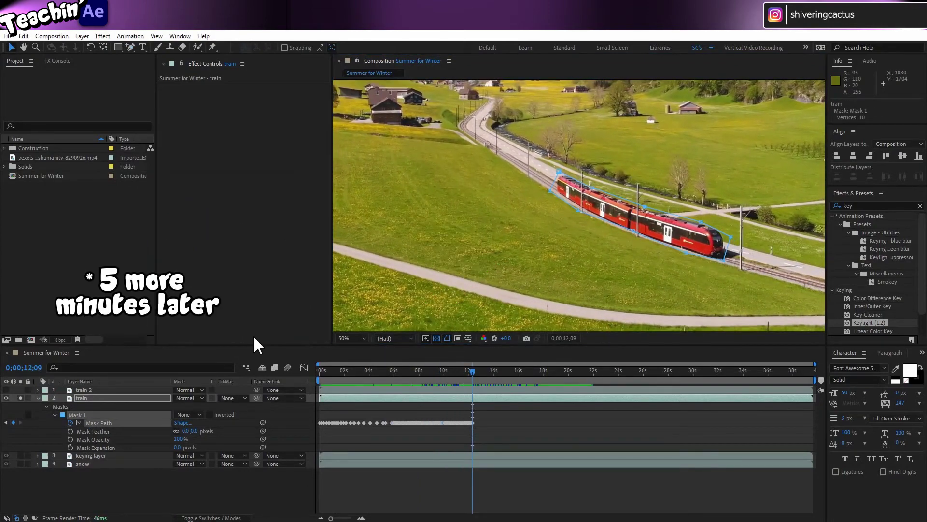
- Set Mask 1's mode to Add on the train layer and delete the train 2 layer
left_click(144, 414)
left_click(200, 414)
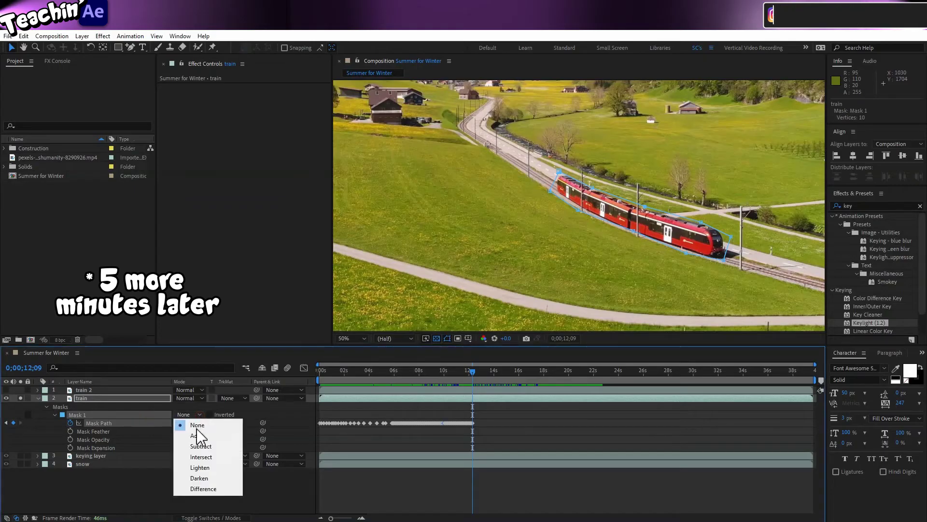
left_click(196, 436)
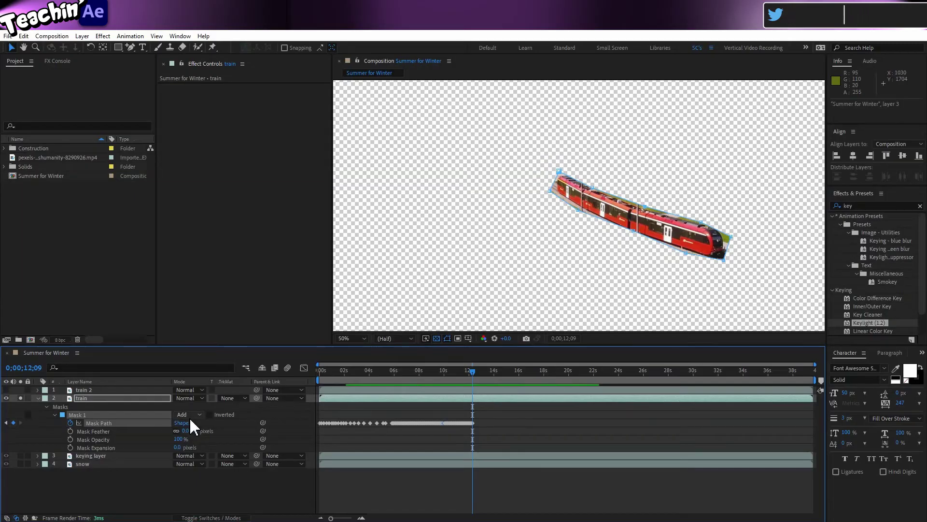
left_click(153, 389)
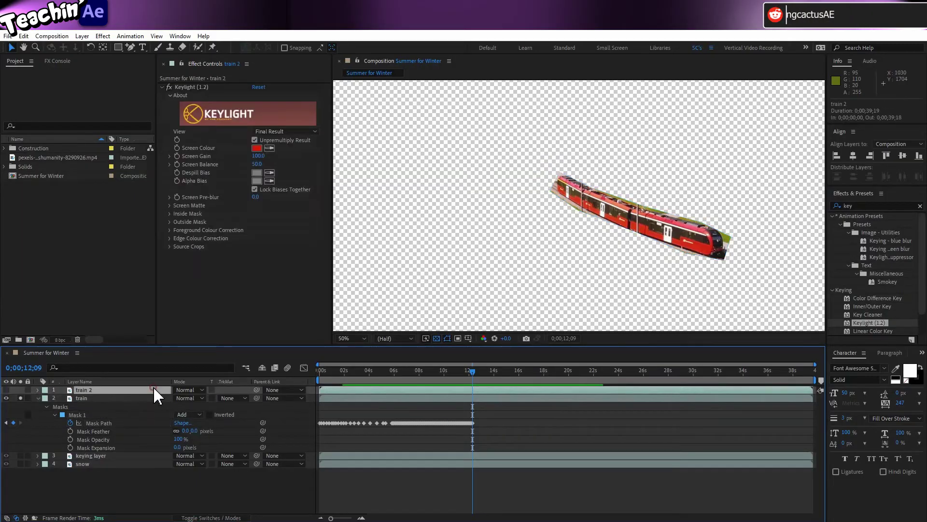
key("Delete")
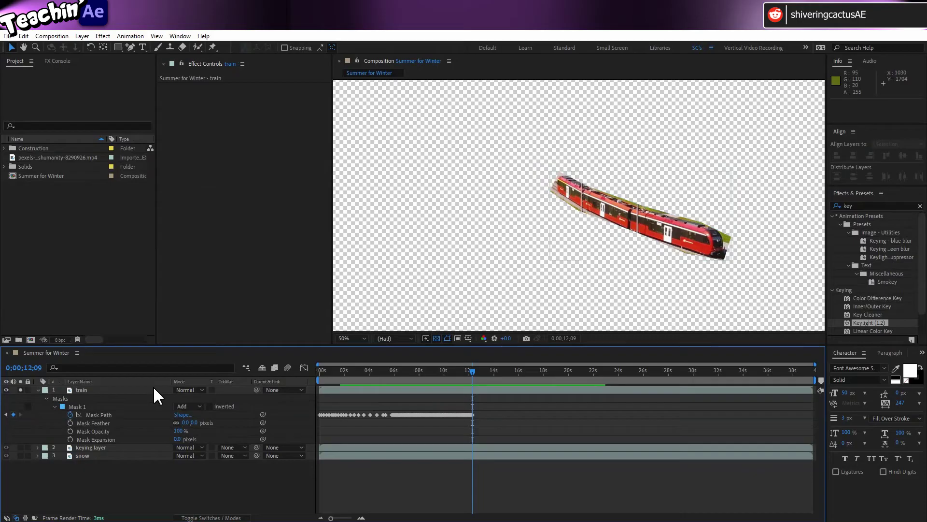
- Duplicate the masked train layer and rename the upper copy "remove red"
left_click(137, 389)
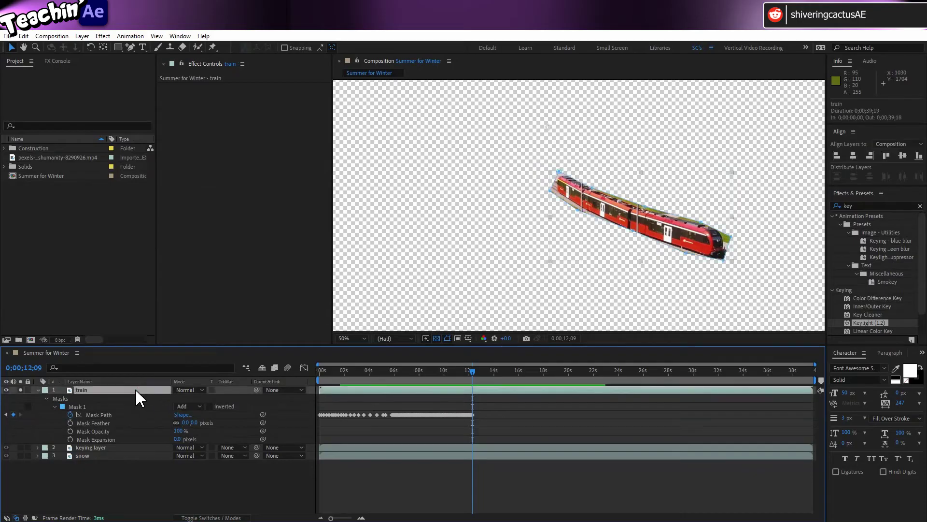
key("ctrl+d")
key("Return")
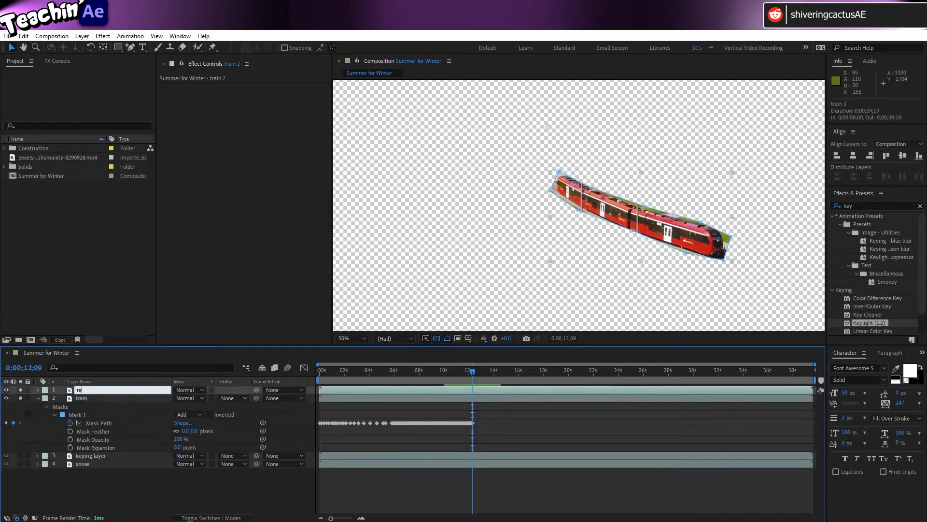
type("remove red")
key("Return")
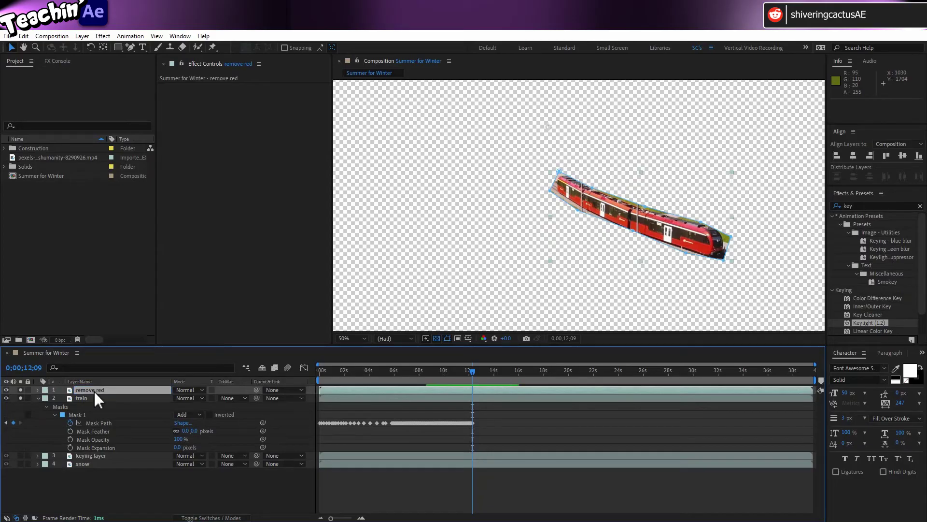
- Apply Keylight to the remove red layer with the train's red as Screen Colour, hiding the train layer to check the key
left_click_drag(83, 389, 224, 193)
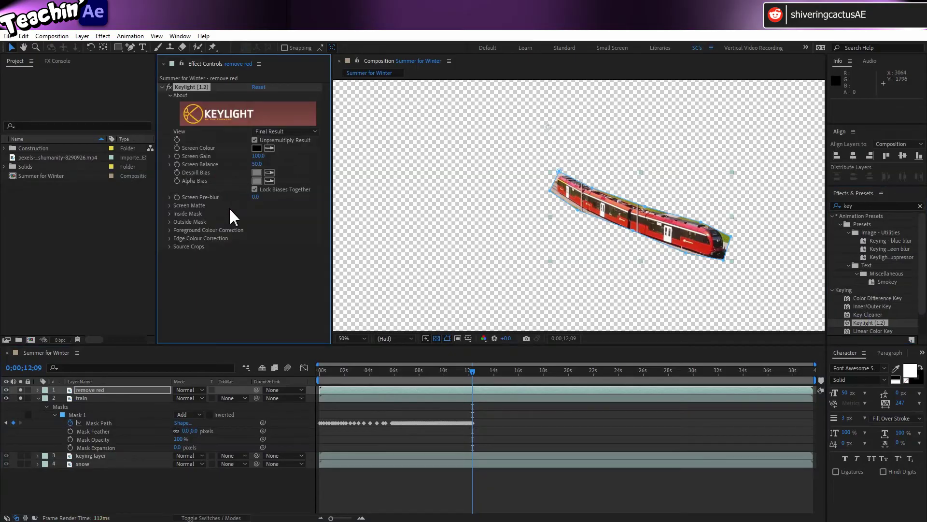
left_click(270, 148)
left_click(700, 245)
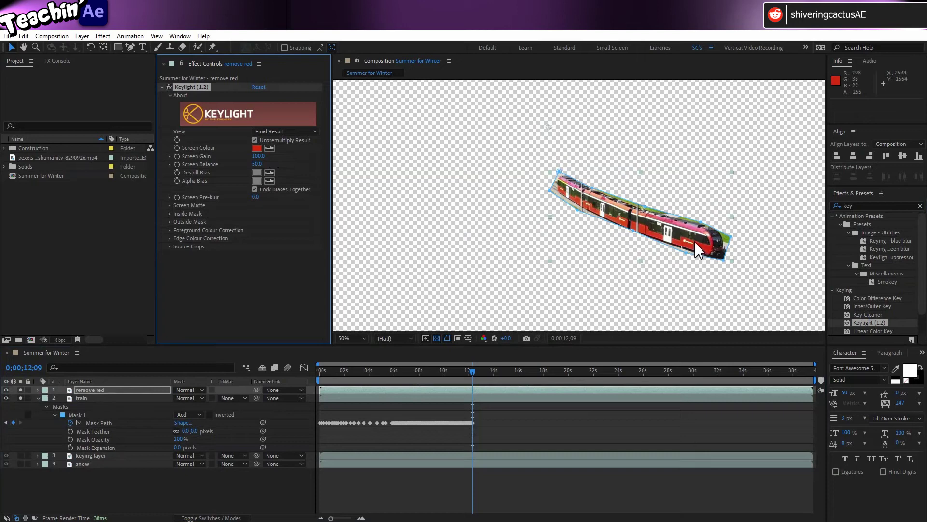
left_click(6, 398)
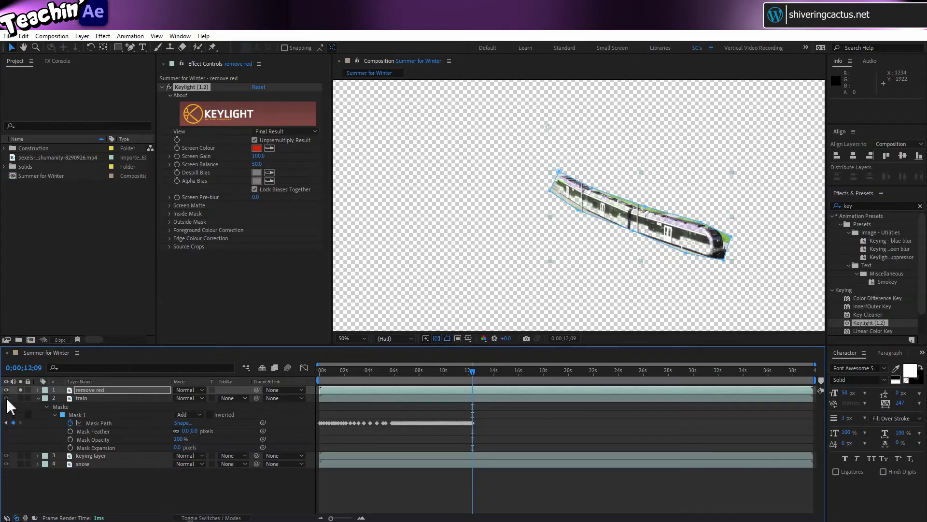
- Show the full composite and set the train layer's track matte to Alpha Inverted Matte "remove red"
left_click(20, 390)
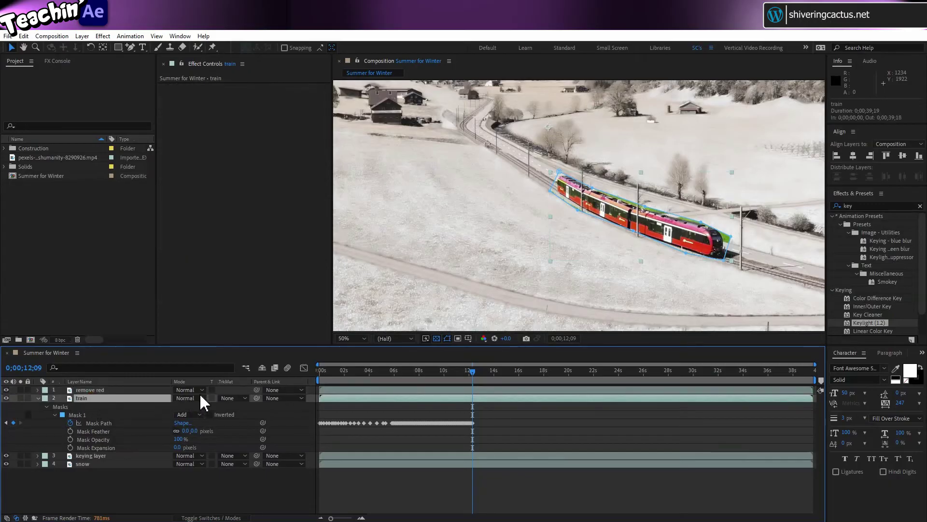
left_click(245, 399)
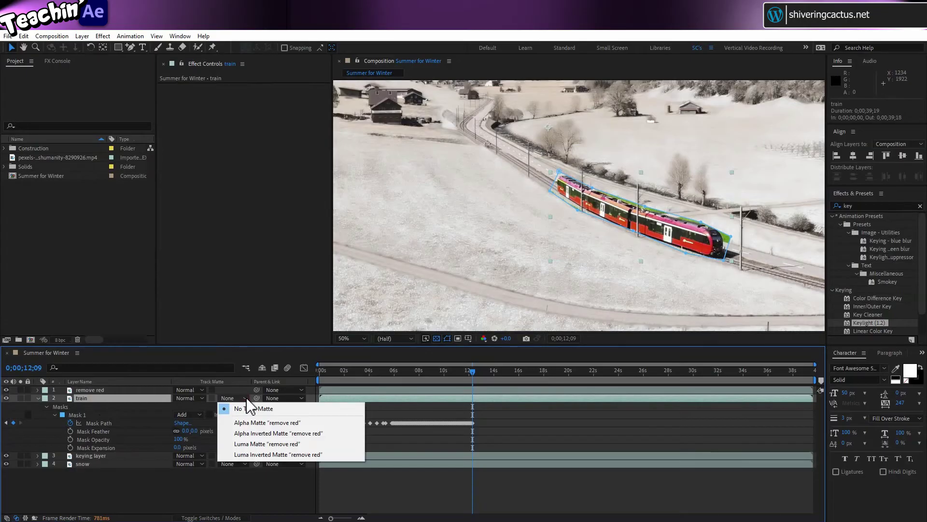
left_click(258, 433)
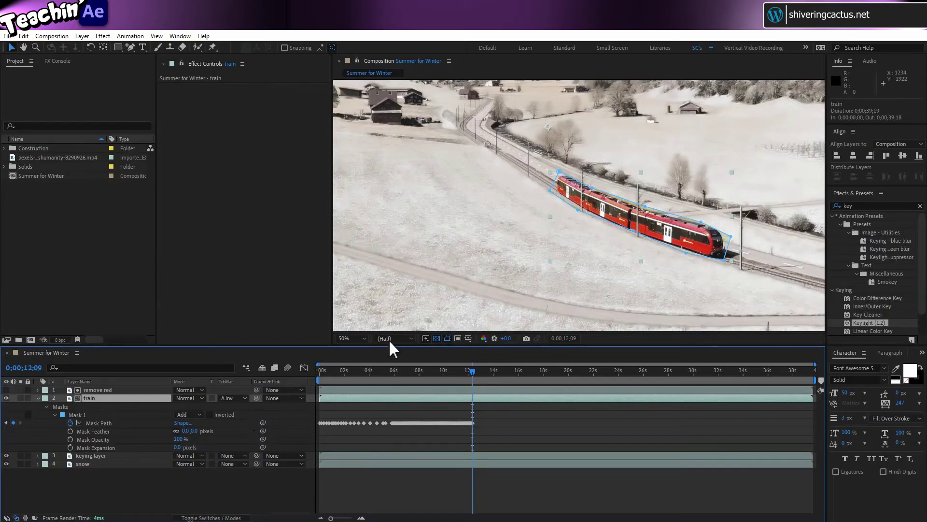
- Preview the whole frame from the start and set the train layer's Mask Feather to 21 pixels
left_click(363, 338)
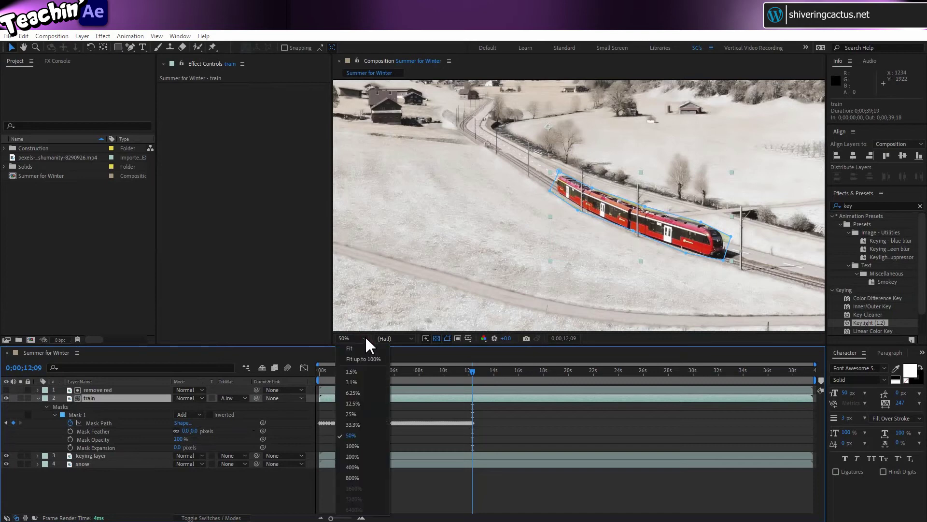
left_click(367, 343)
key("space")
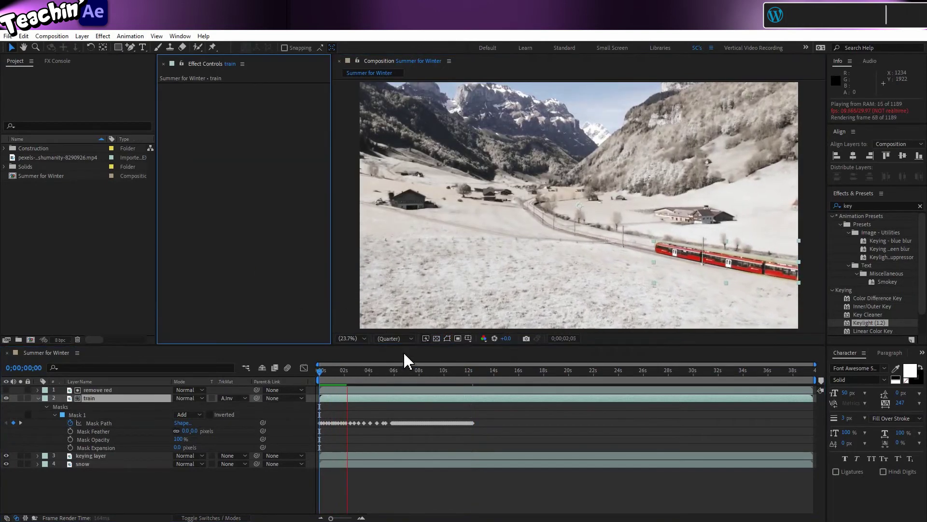
left_click(116, 409)
left_click(311, 394)
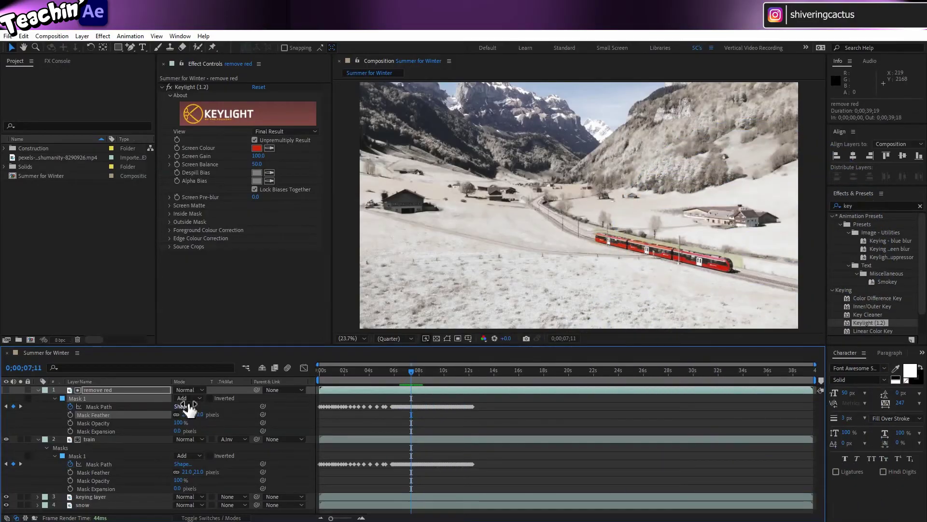
- Solo the remove red layer and expand the Clip Black and Clip White sliders in Keylight's Screen Matte settings
left_click(13, 406)
left_click(20, 390)
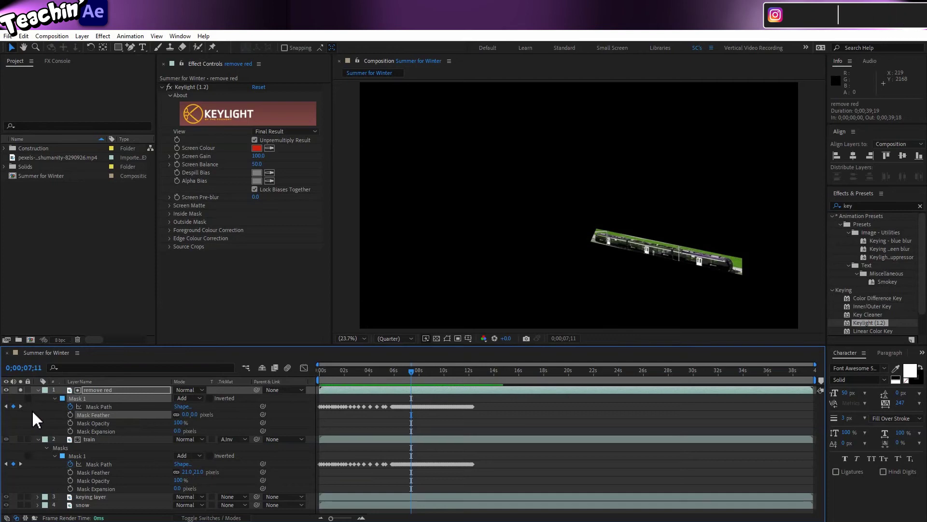
left_click(170, 206)
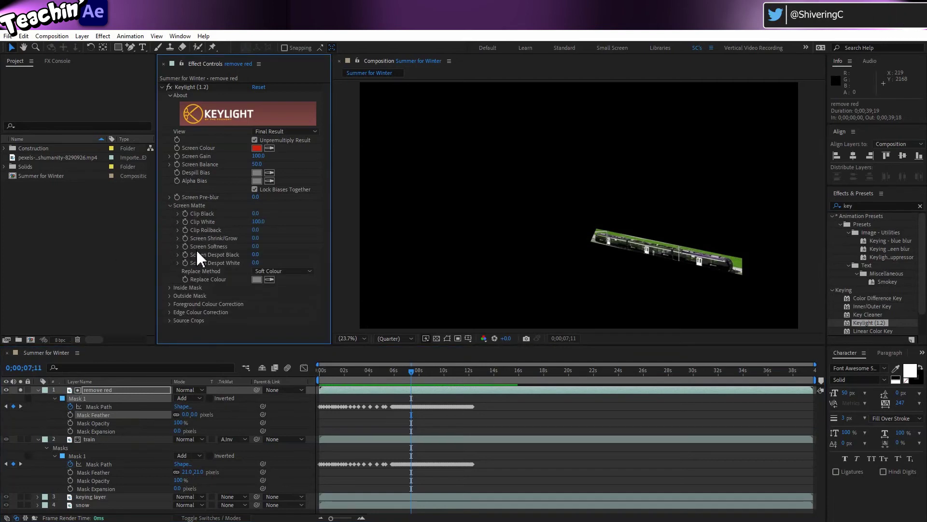
left_click(179, 221)
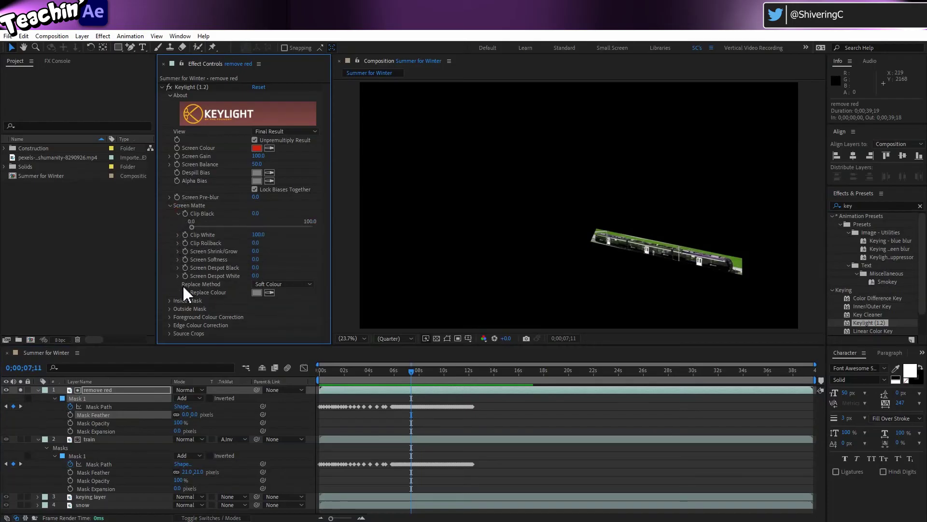
left_click(179, 235)
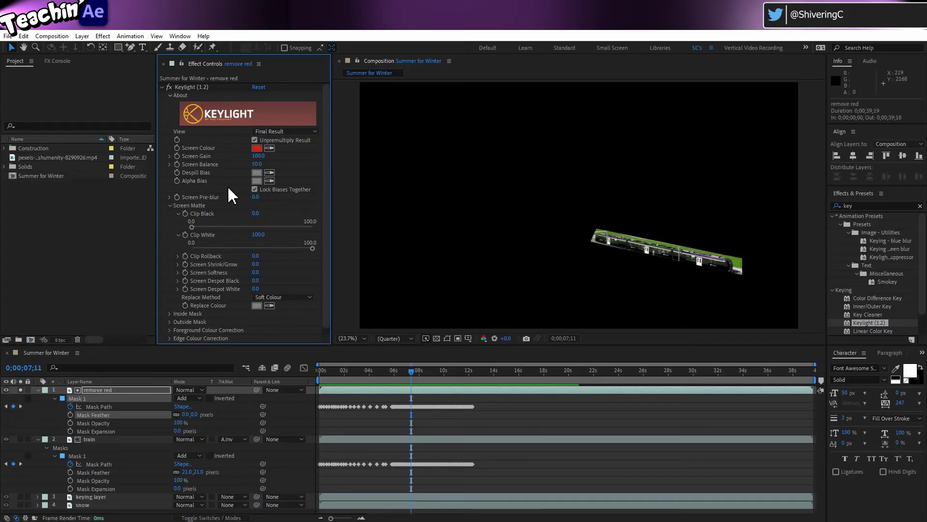
- Switch Keylight's View on the remove red layer to Screen Matte and frame the train closely at 50%
left_click(288, 132)
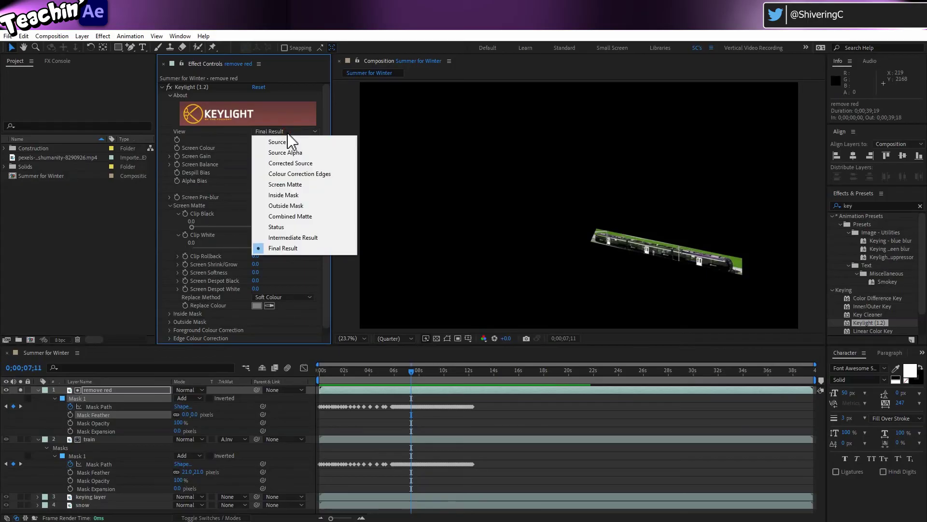
left_click(285, 184)
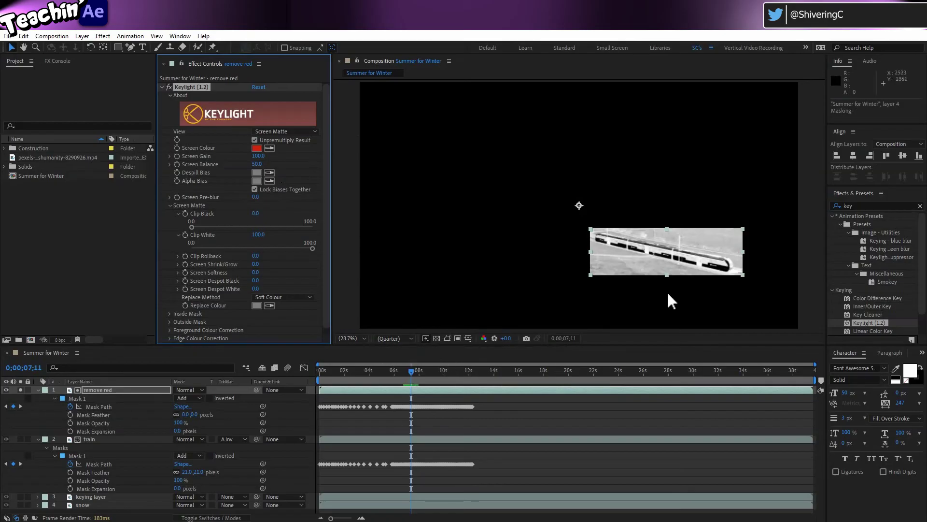
scroll(676, 299, "up", 3)
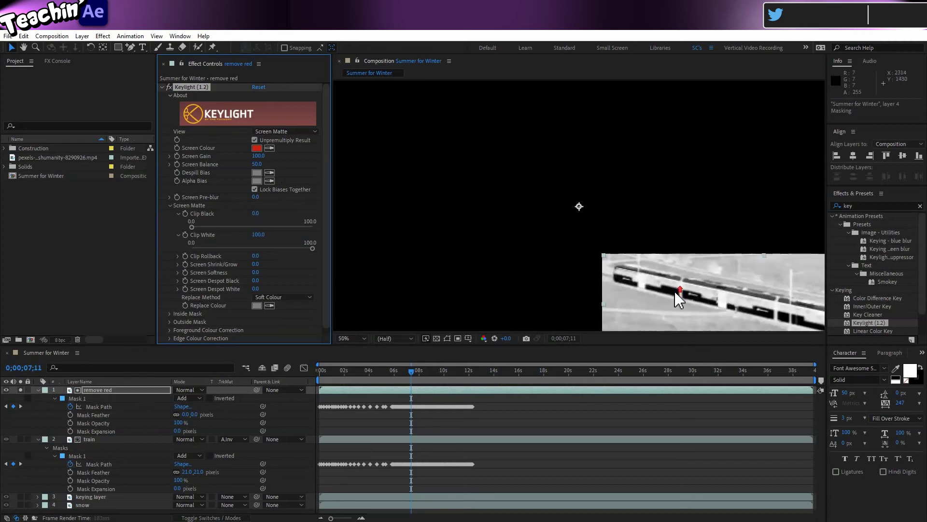
left_click_drag(678, 288, 481, 173)
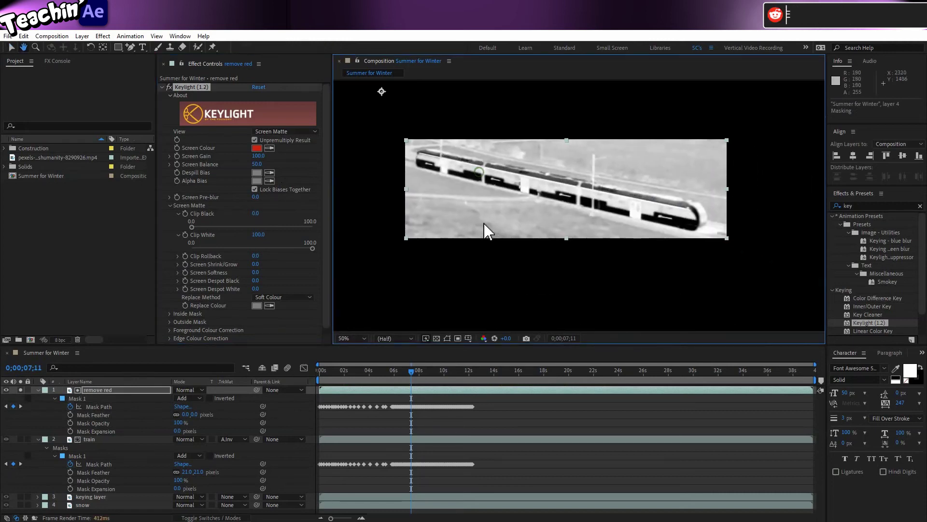
- Adjust the remove red layer's screen matte, setting Clip Black to about 21 and Clip White to about 65
left_click(191, 225)
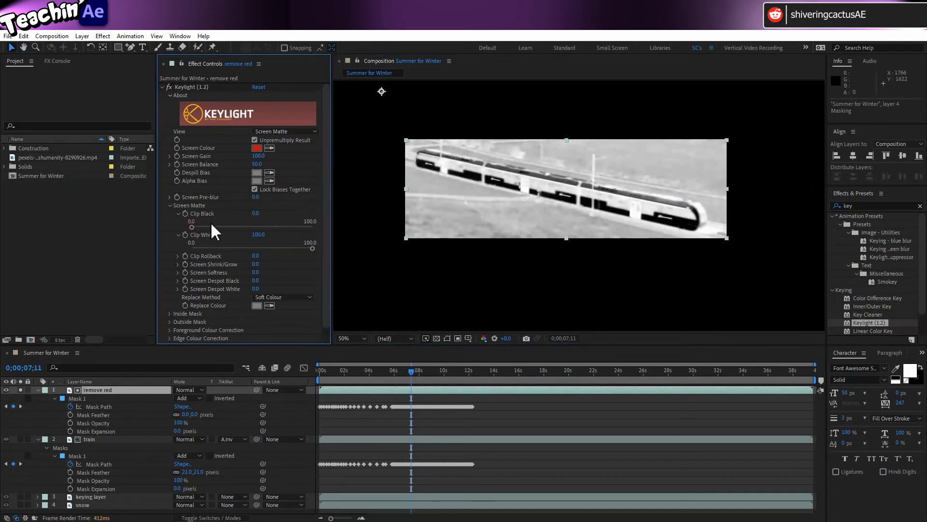
left_click_drag(193, 228, 239, 228)
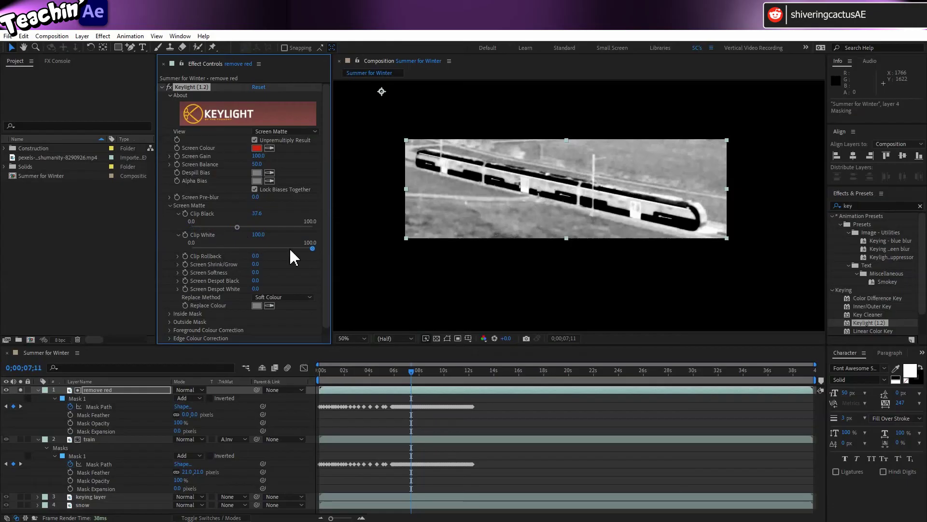
left_click_drag(313, 249, 266, 243)
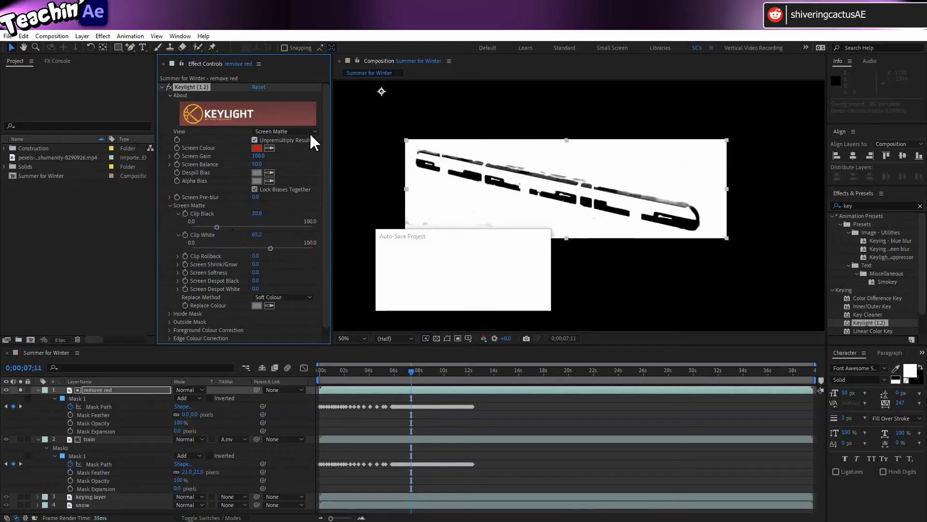
- Switch Keylight's View on the remove red layer to Final Result and unsolo the layer to show the full composite
left_click(315, 133)
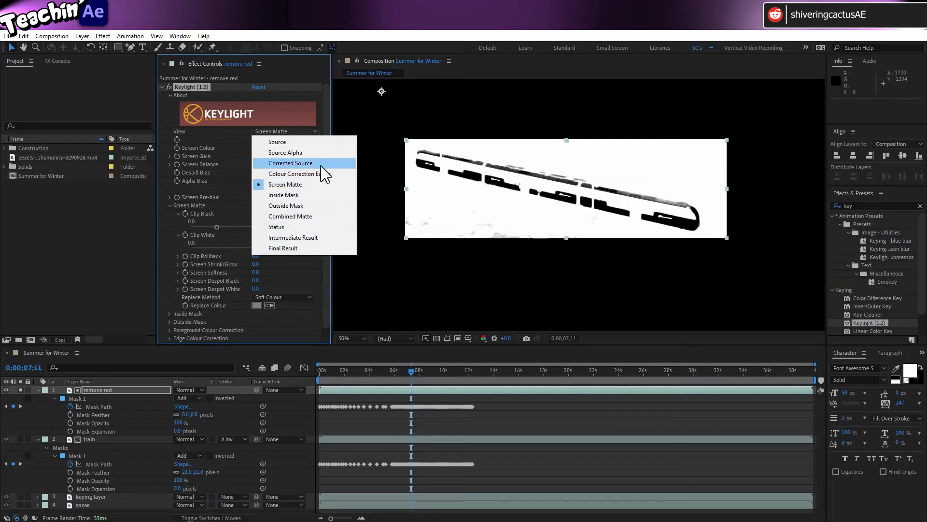
left_click(283, 247)
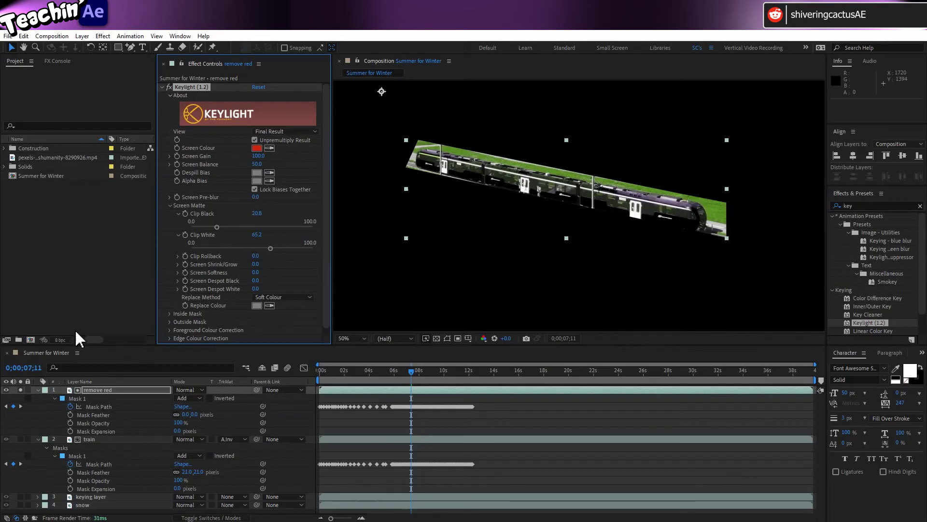
left_click(19, 389)
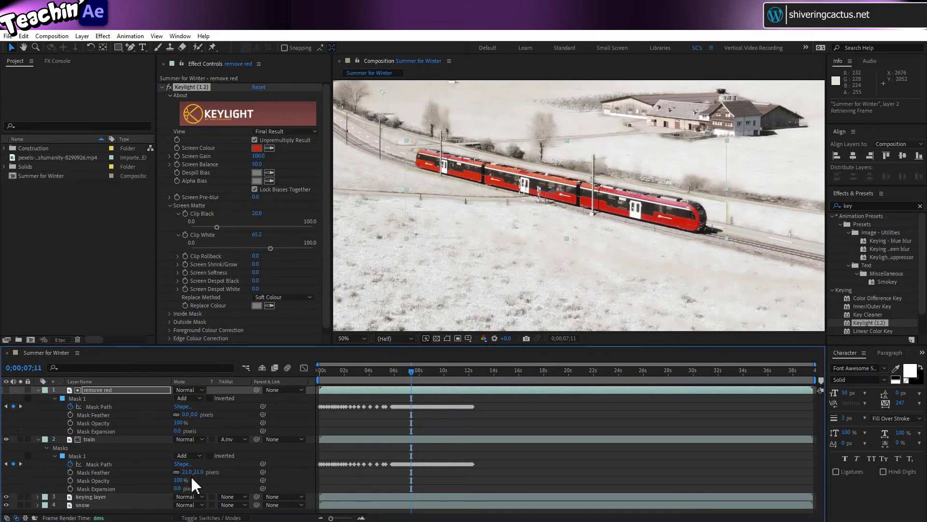
- Set the train layer's Mask Feather to 0 and Mask Expansion to -3 pixels, and preview the whole frame from the start
key("Return")
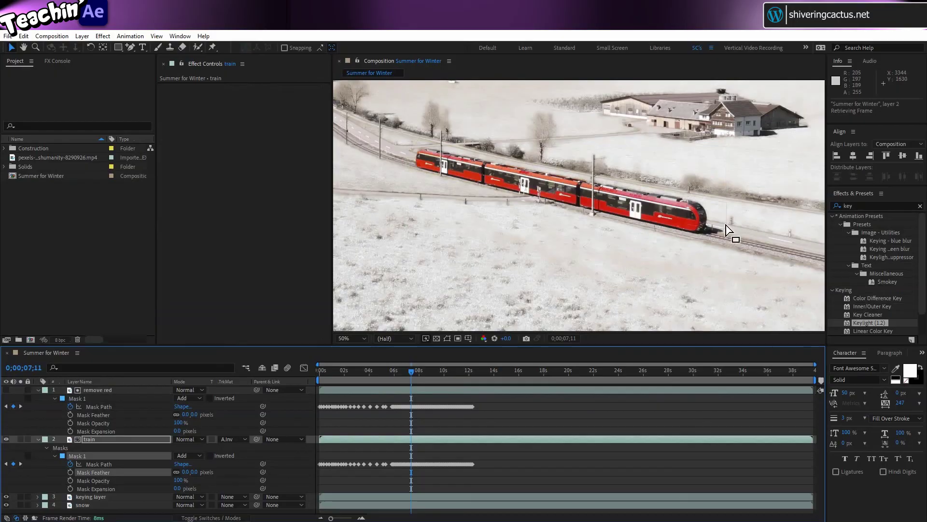
left_click_drag(388, 371, 376, 372)
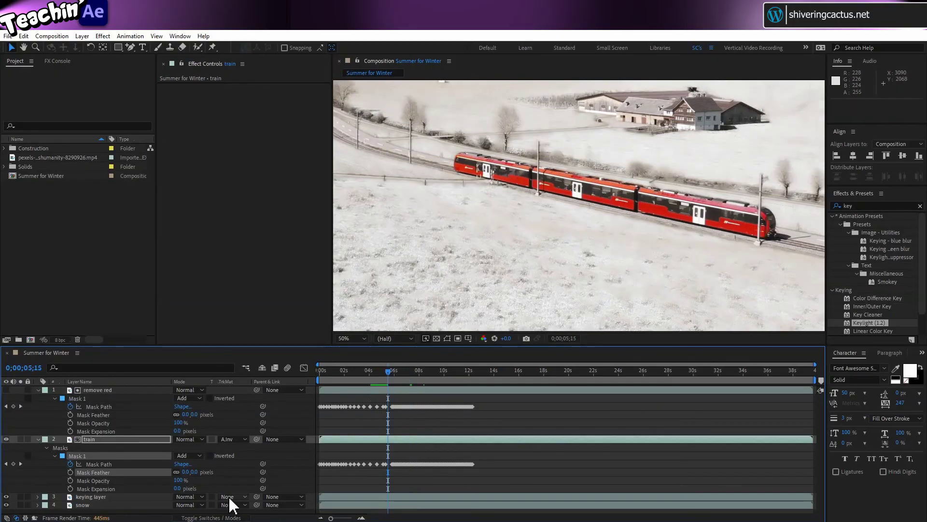
left_click_drag(178, 488, 170, 487)
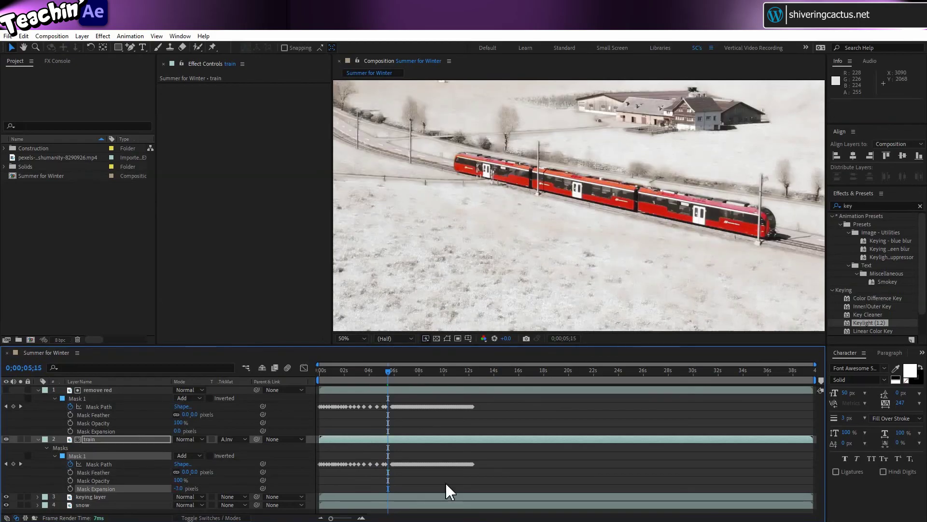
key("space")
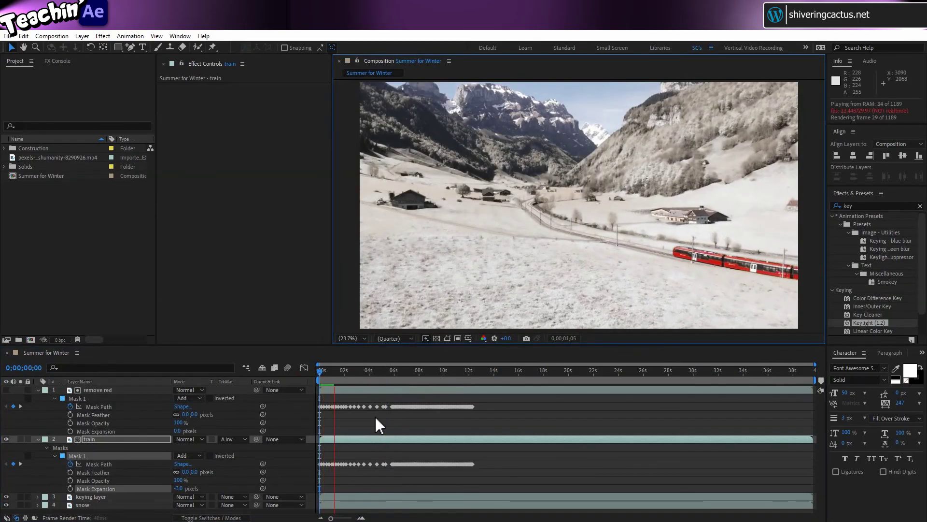